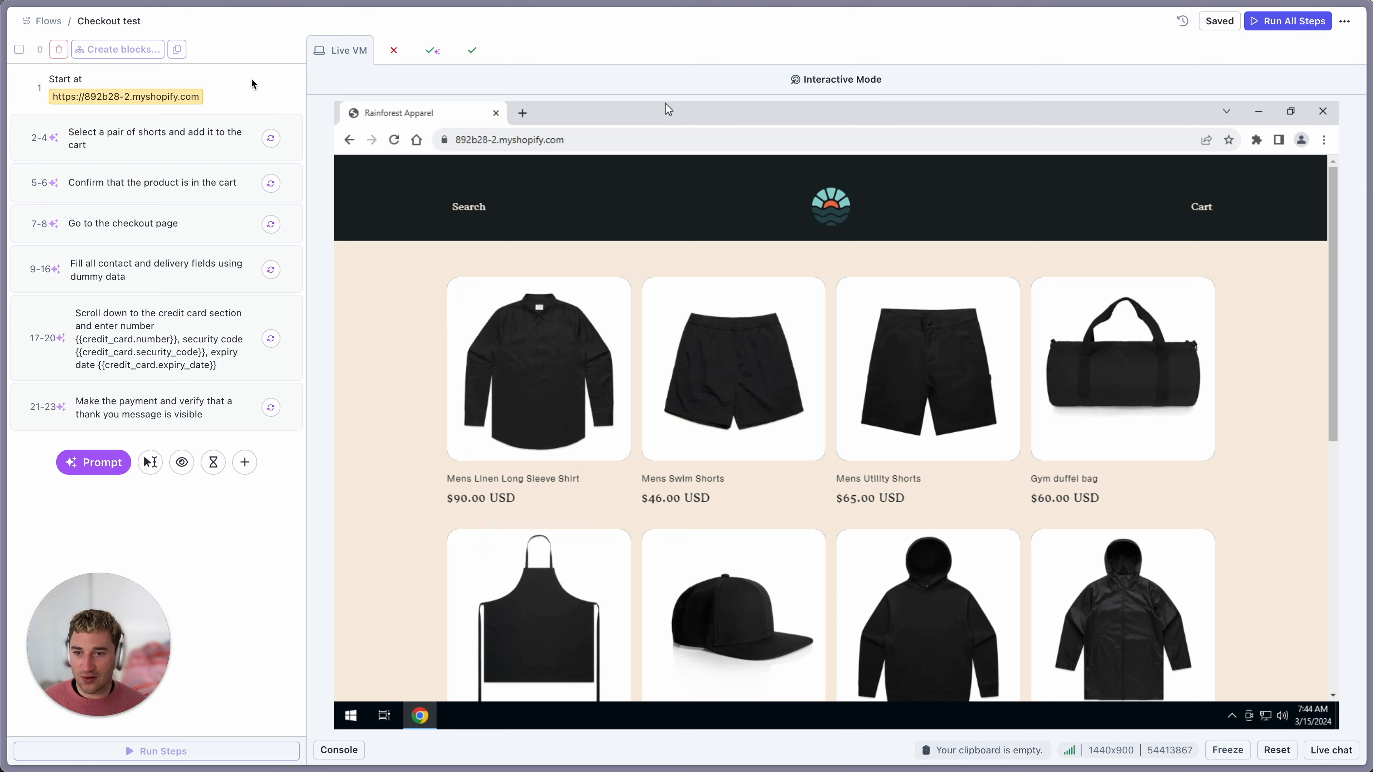
Expand the prompts of the checkout flow to show the generated actions beneath each one
mouse_move(216, 125)
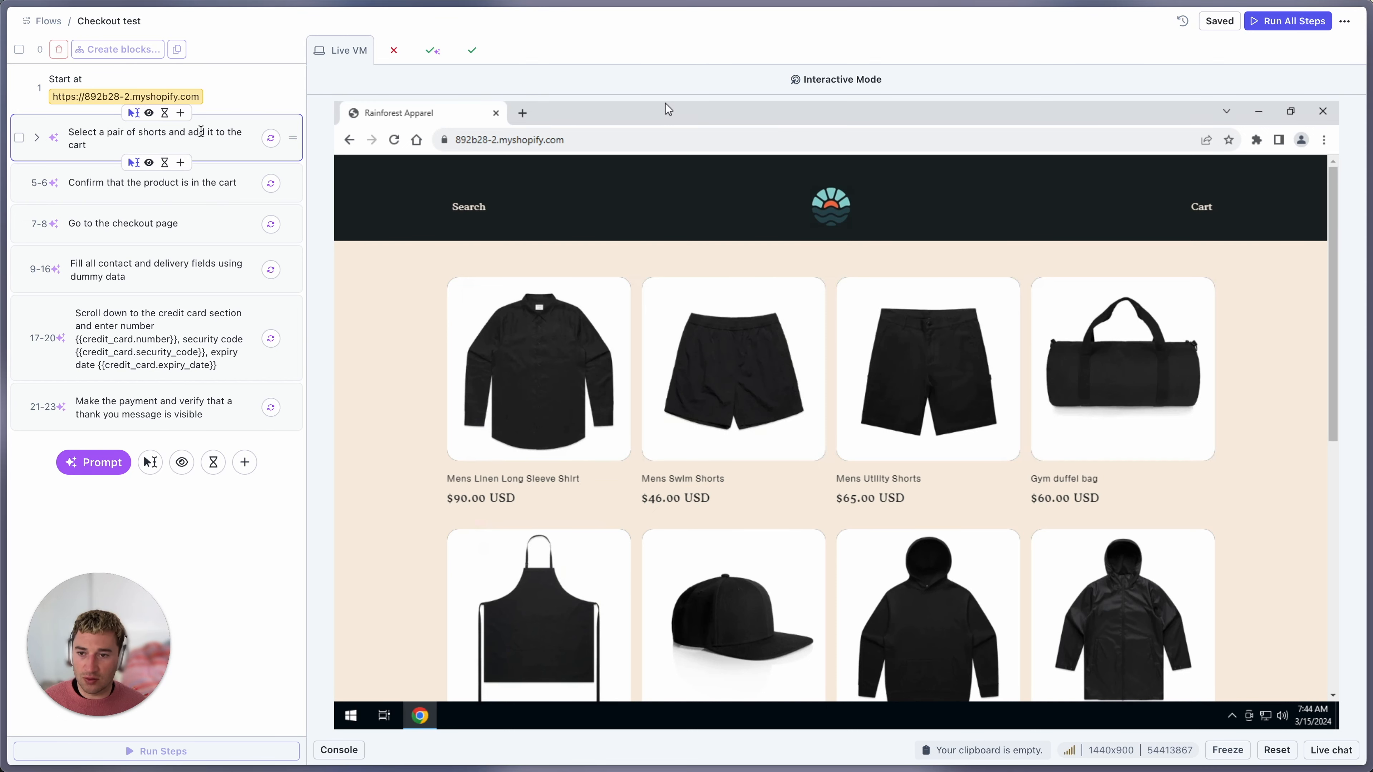
click(206, 143)
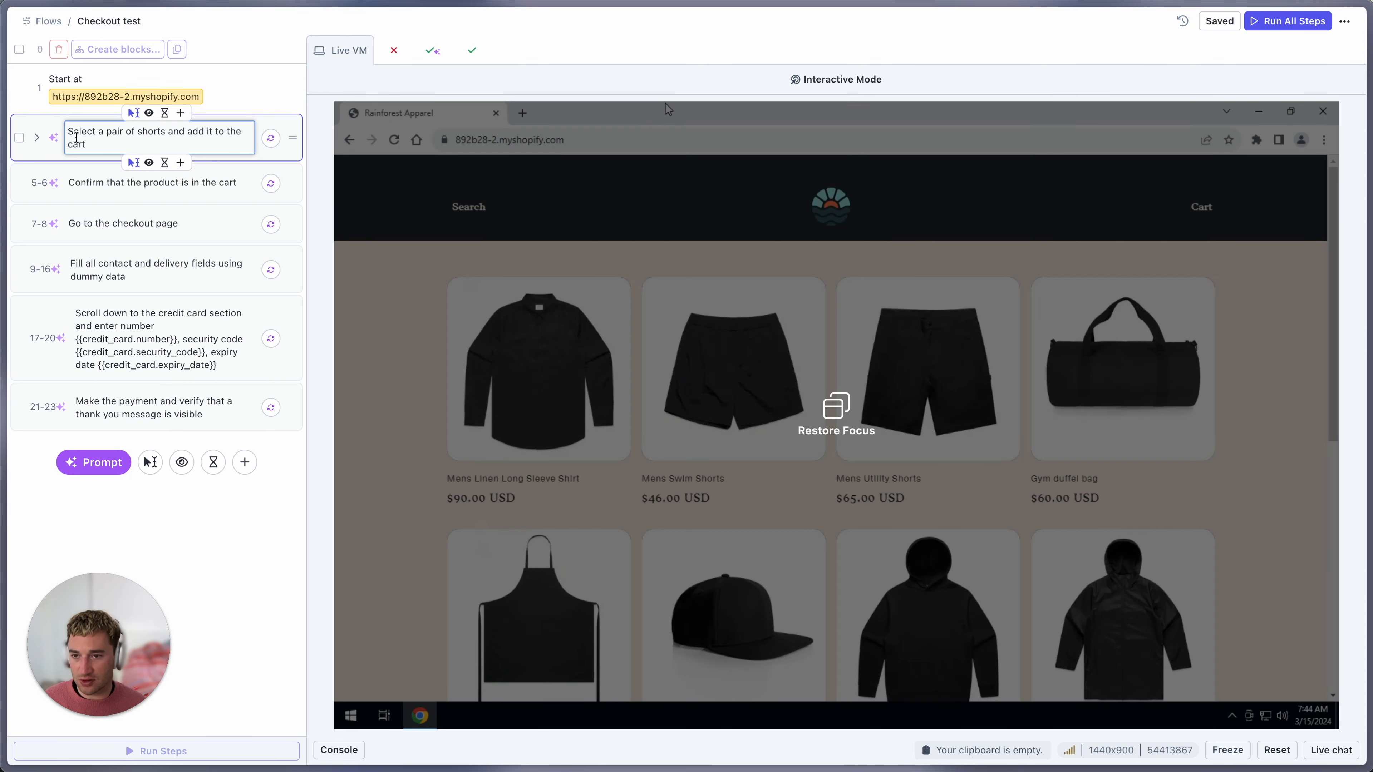
click(254, 48)
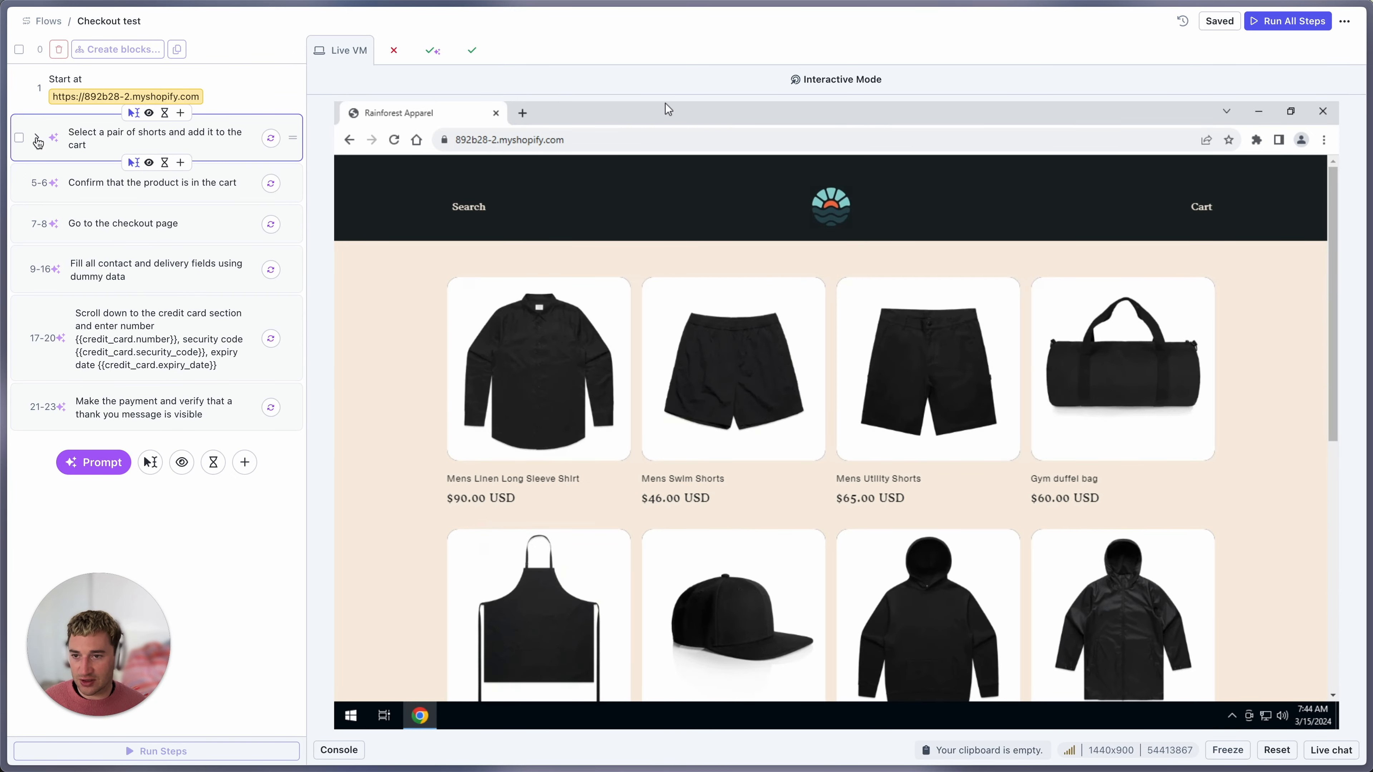
click(37, 142)
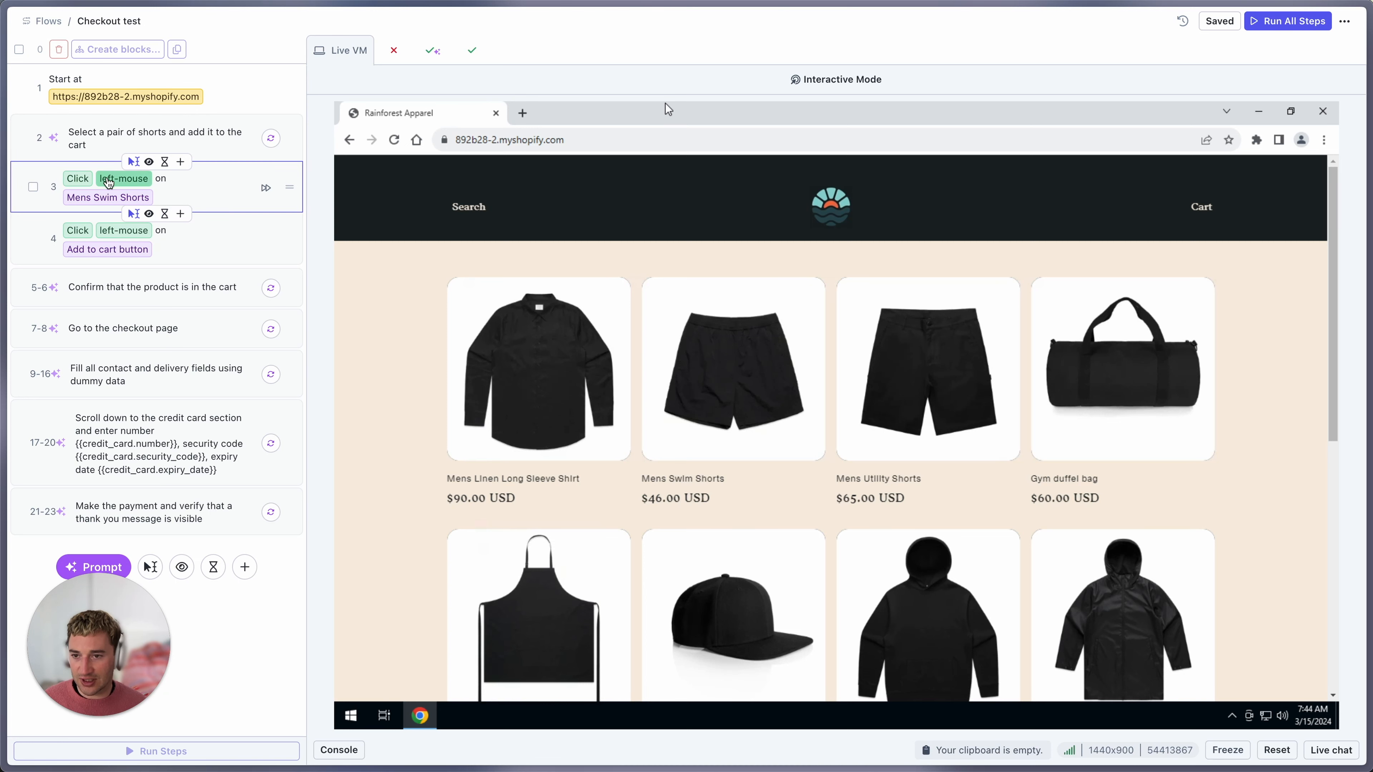
click(99, 197)
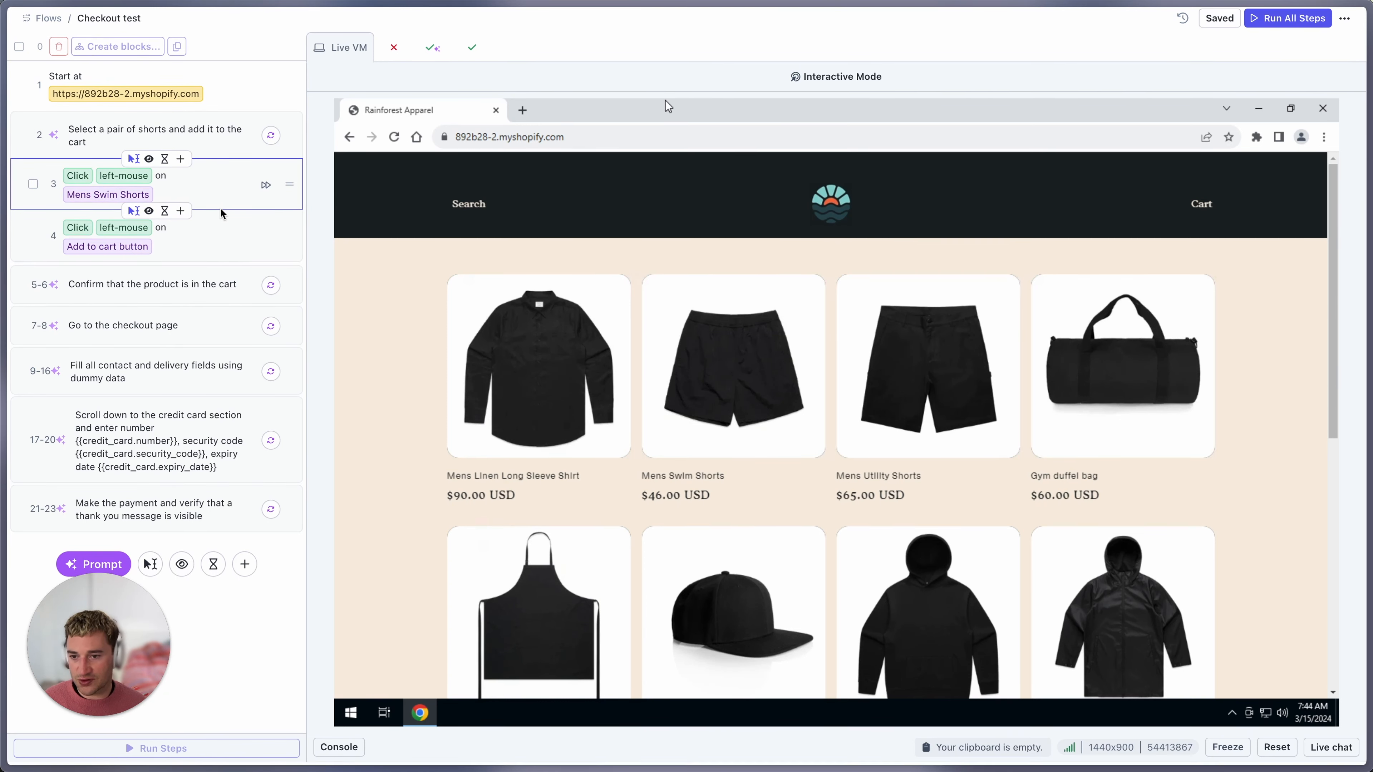
click(37, 287)
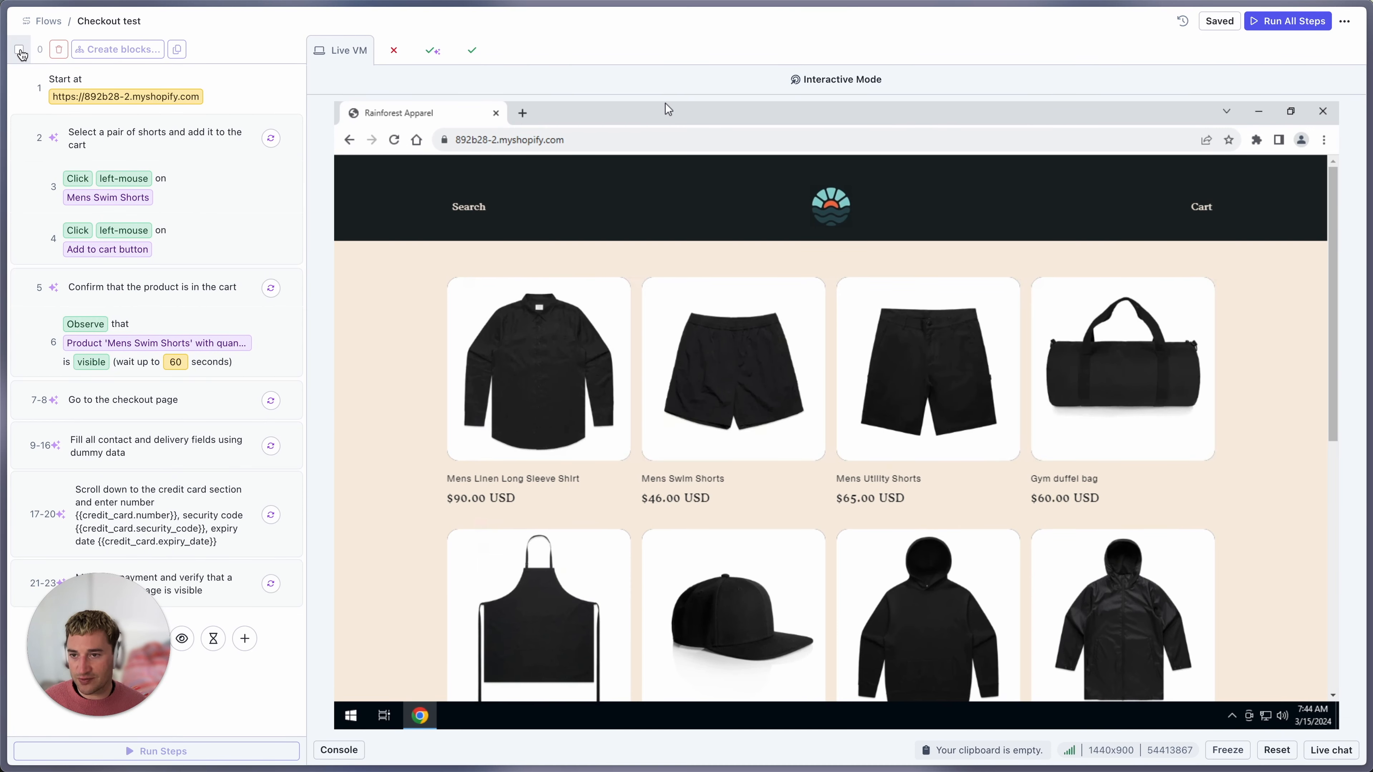
click(18, 49)
click(19, 49)
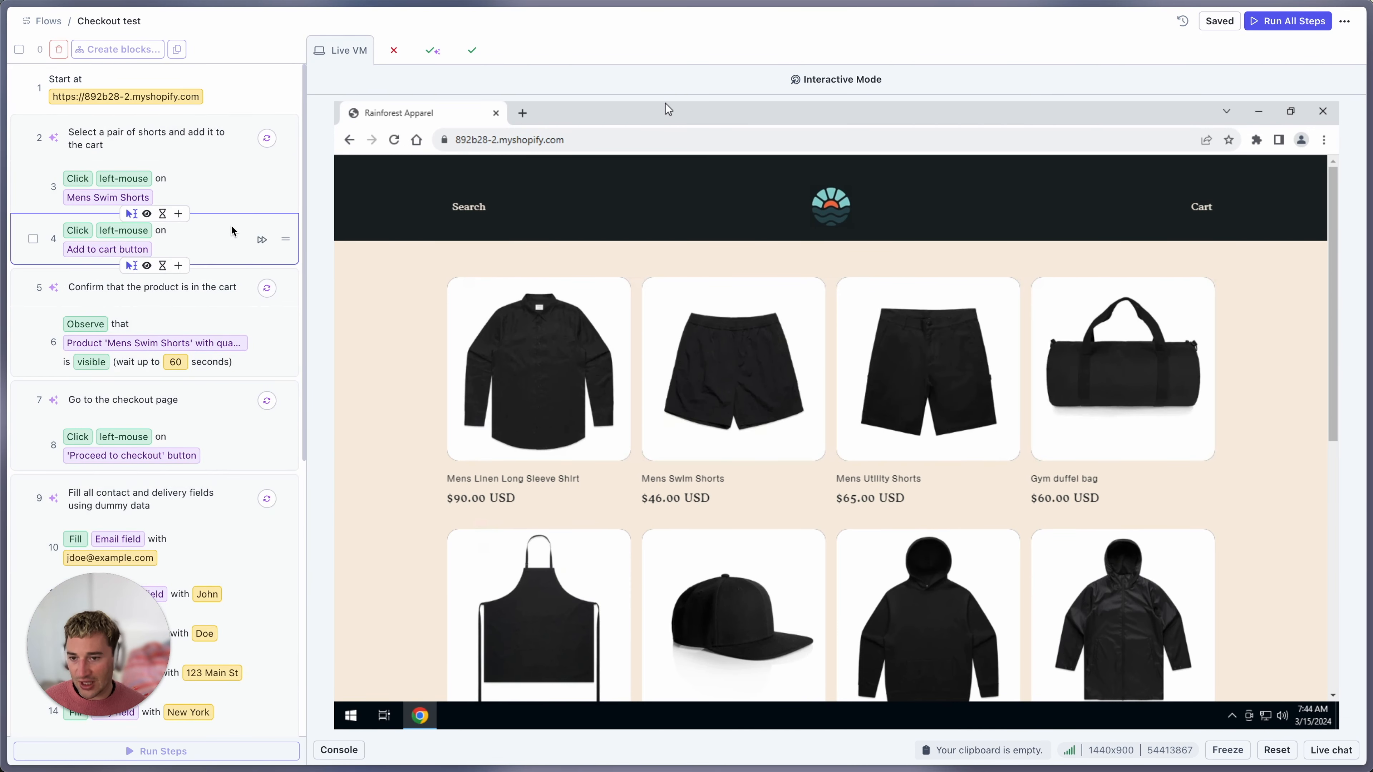
Review the generated checkout, delivery, credit card and payment actions, including the alternative actions offered for the first name step
scroll(231, 242, down, 3)
scroll(231, 242, down, 3)
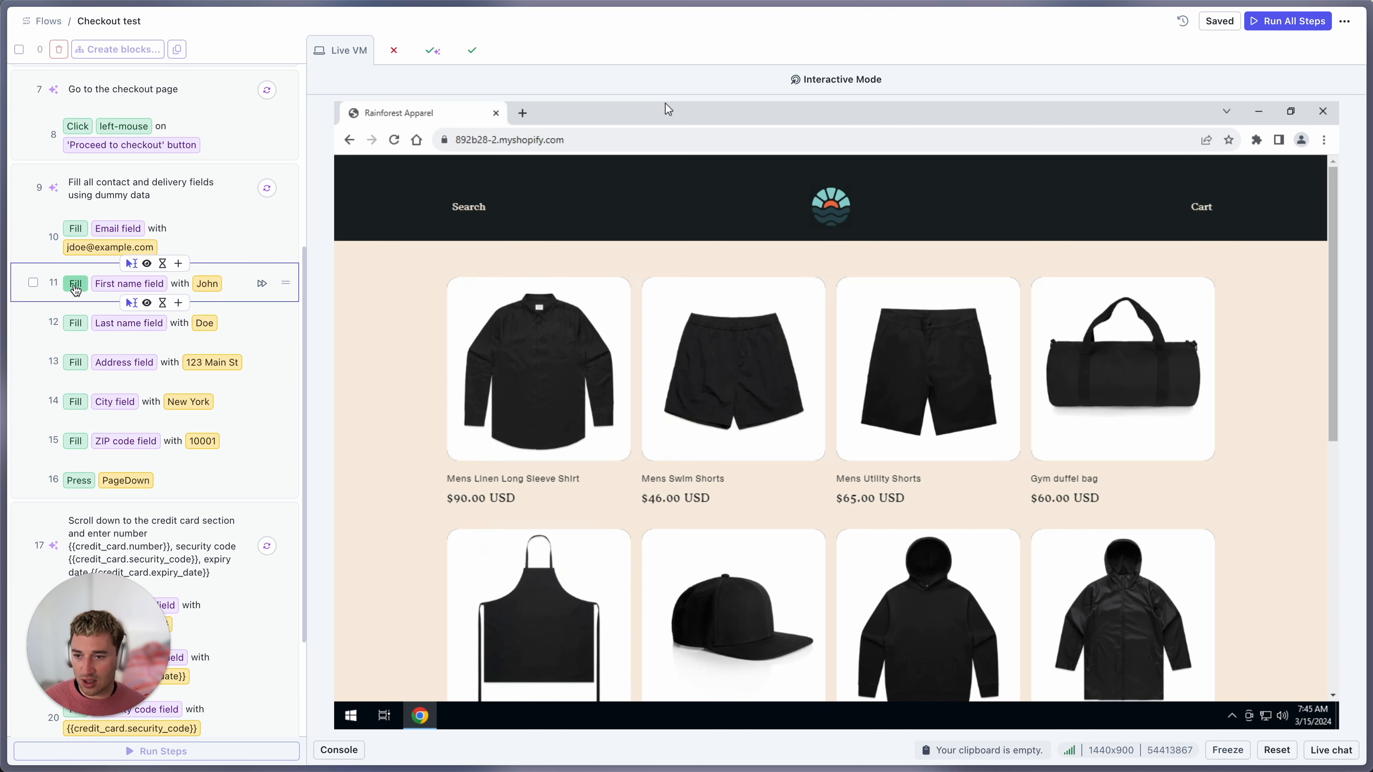
click(76, 284)
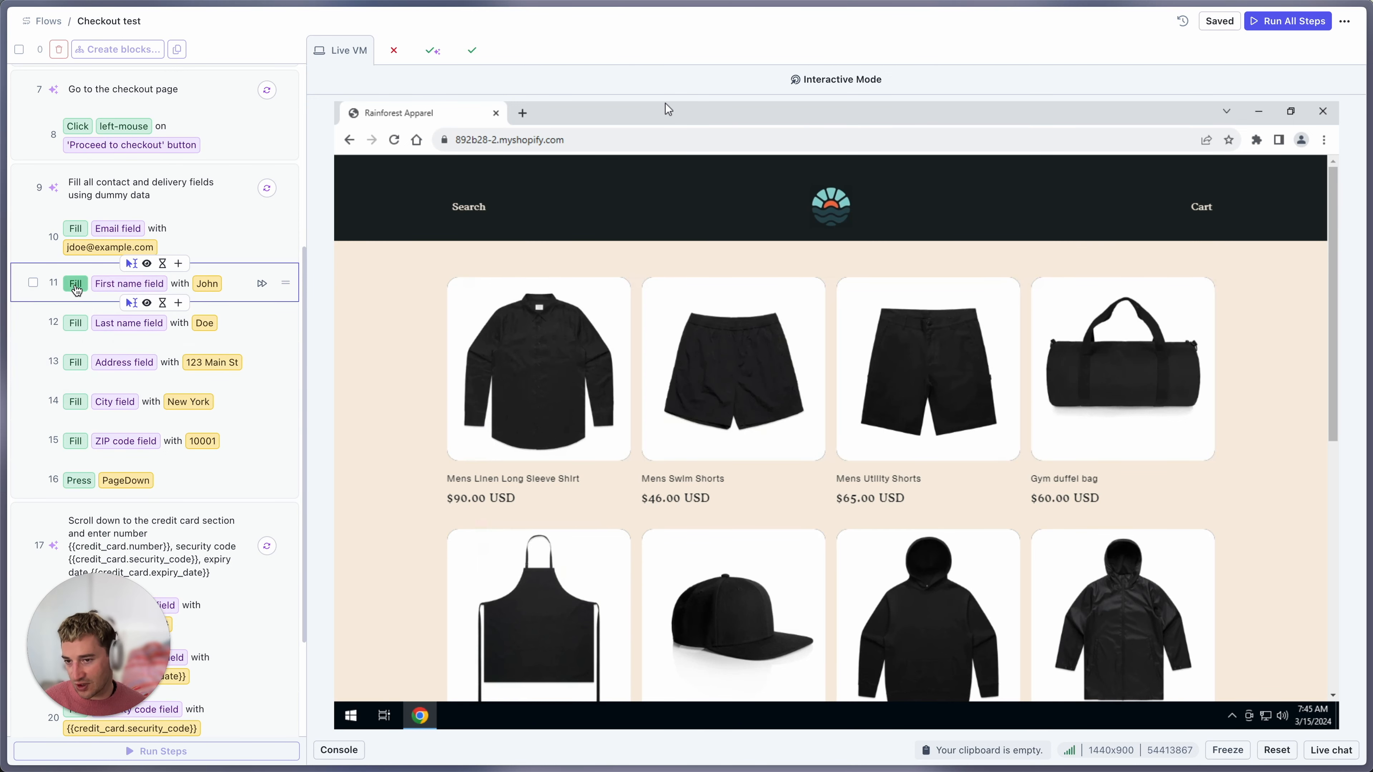
scroll(157, 487, down, 2)
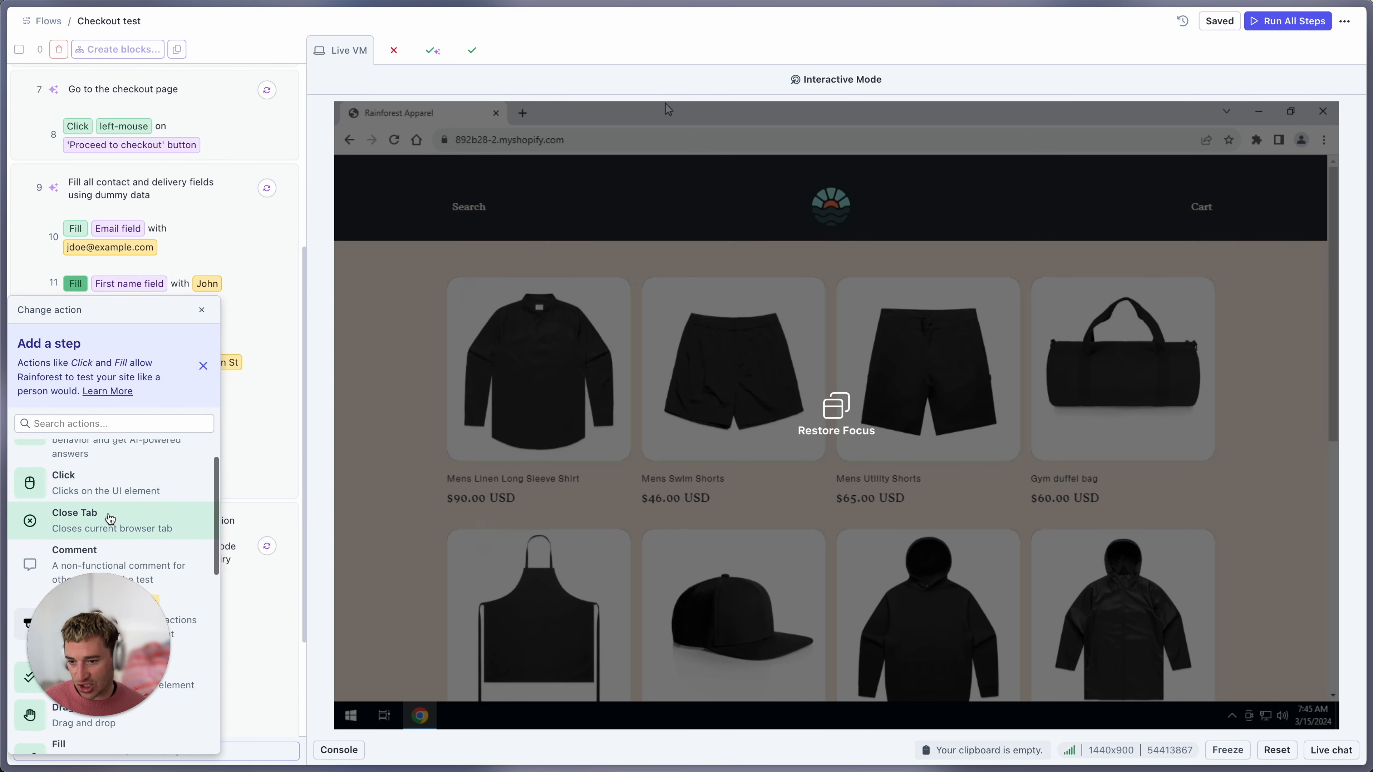
click(202, 310)
scroll(202, 378, down, 4)
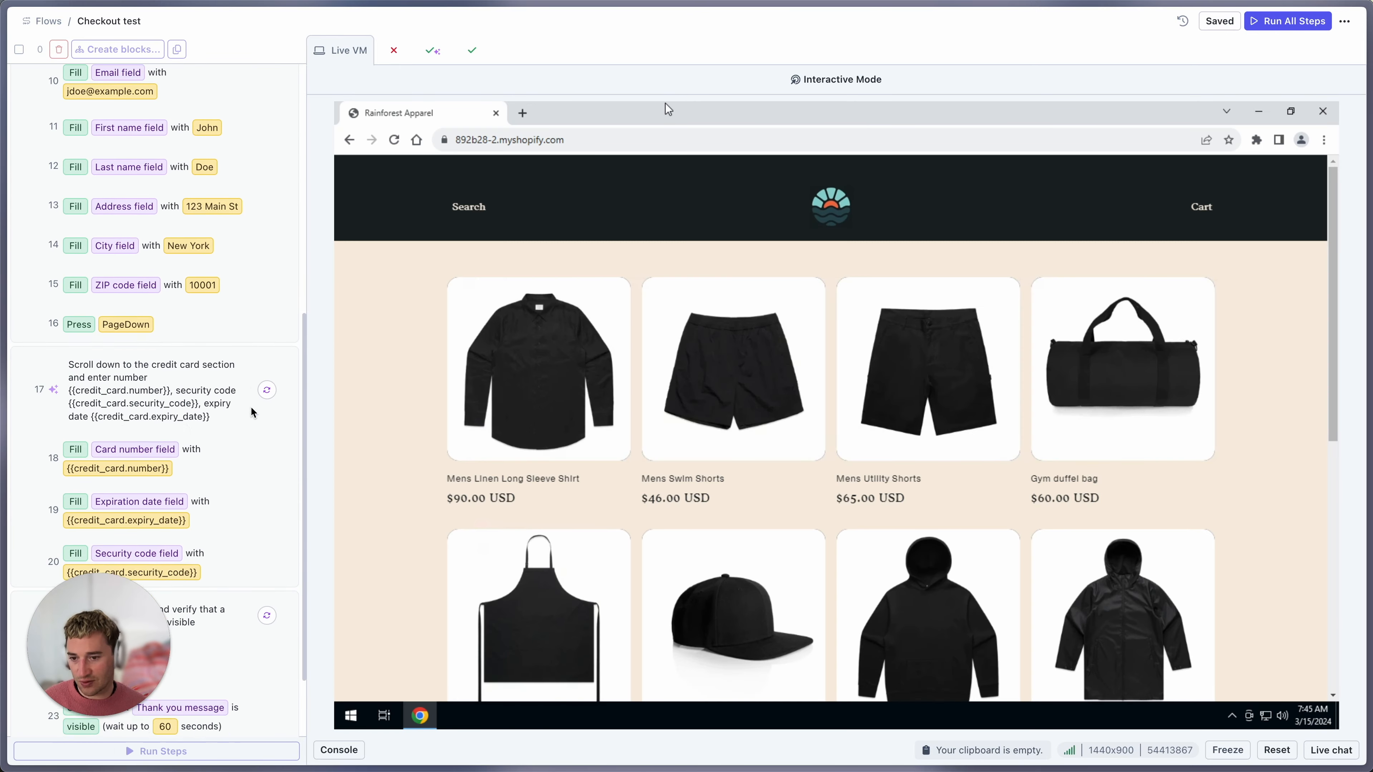
scroll(202, 385, down, 1)
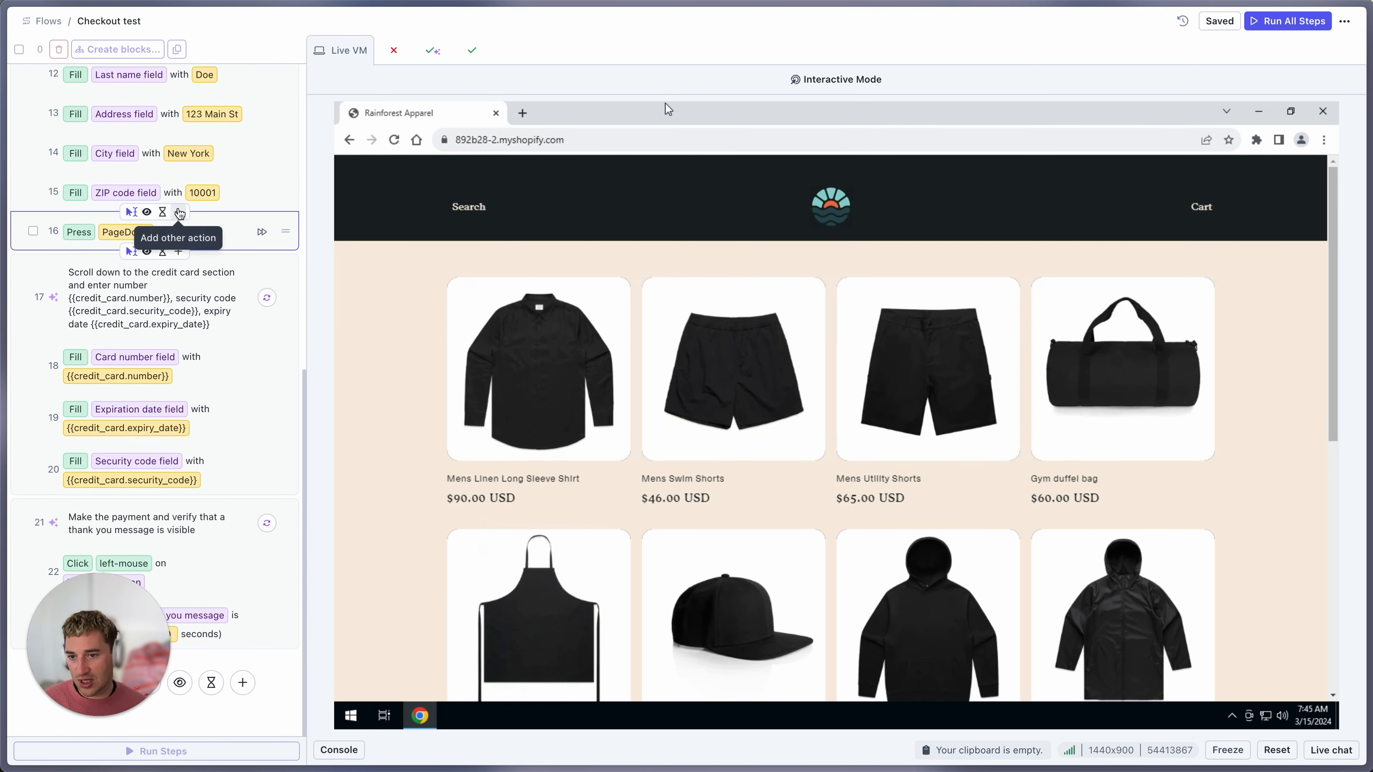
scroll(230, 222, up, 3)
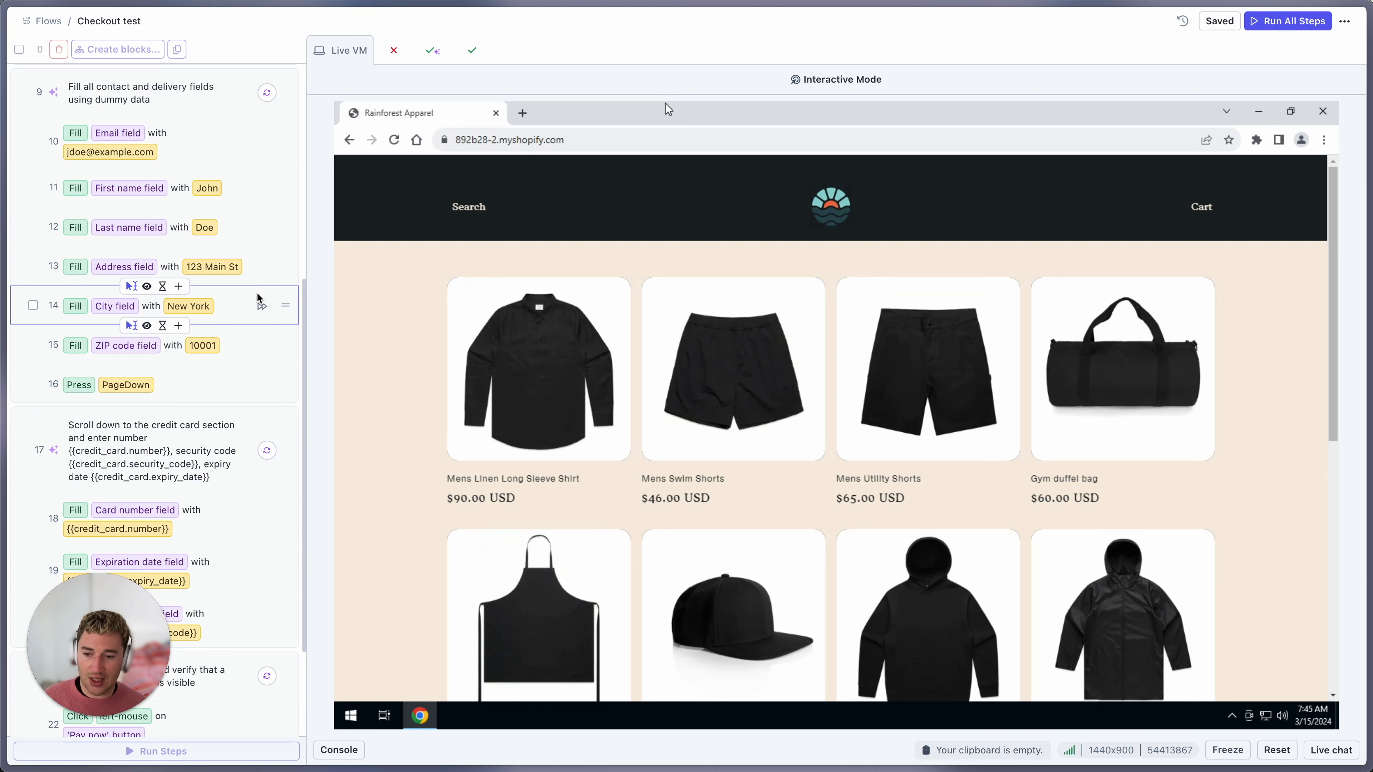
scroll(245, 273, up, 8)
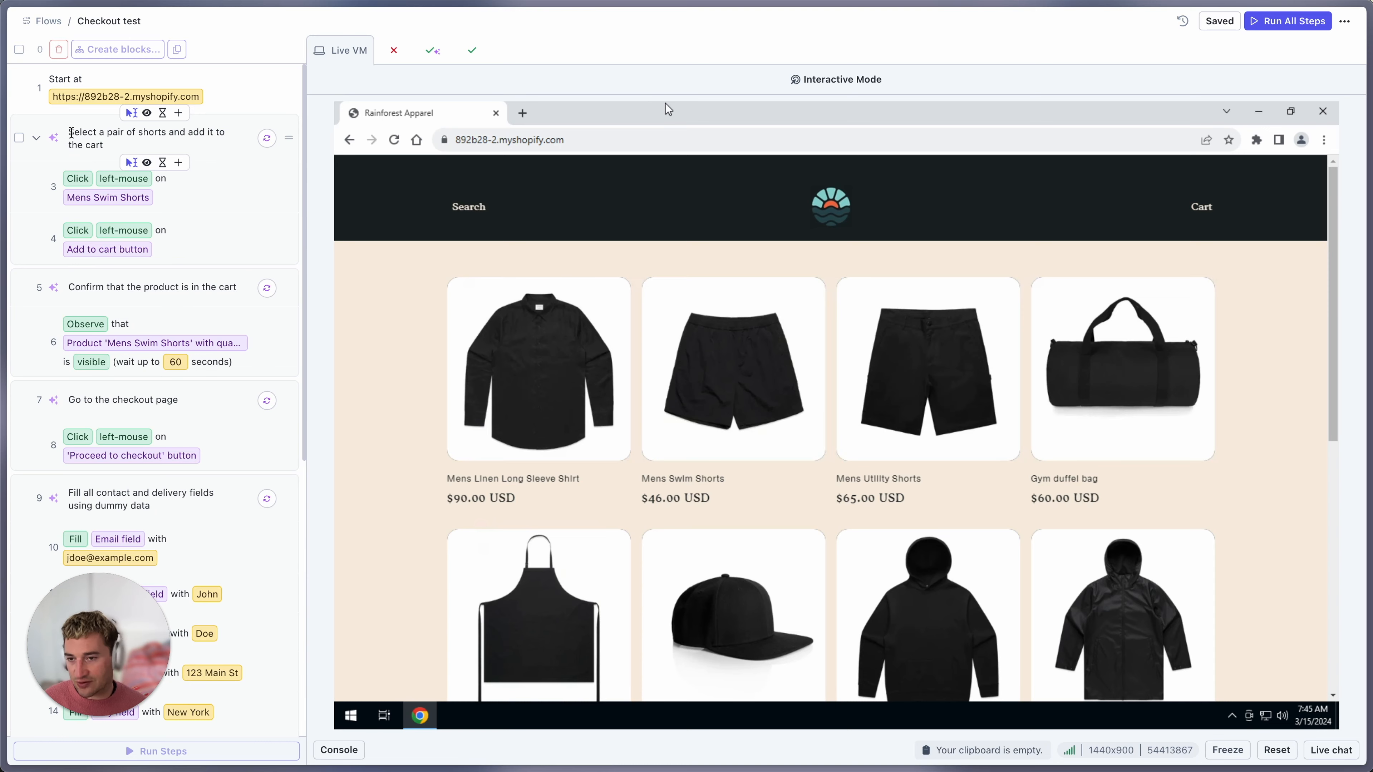
Check the wording of the prompt that adds shorts to the cart and switch to the other, empty Checkout test
click(71, 133)
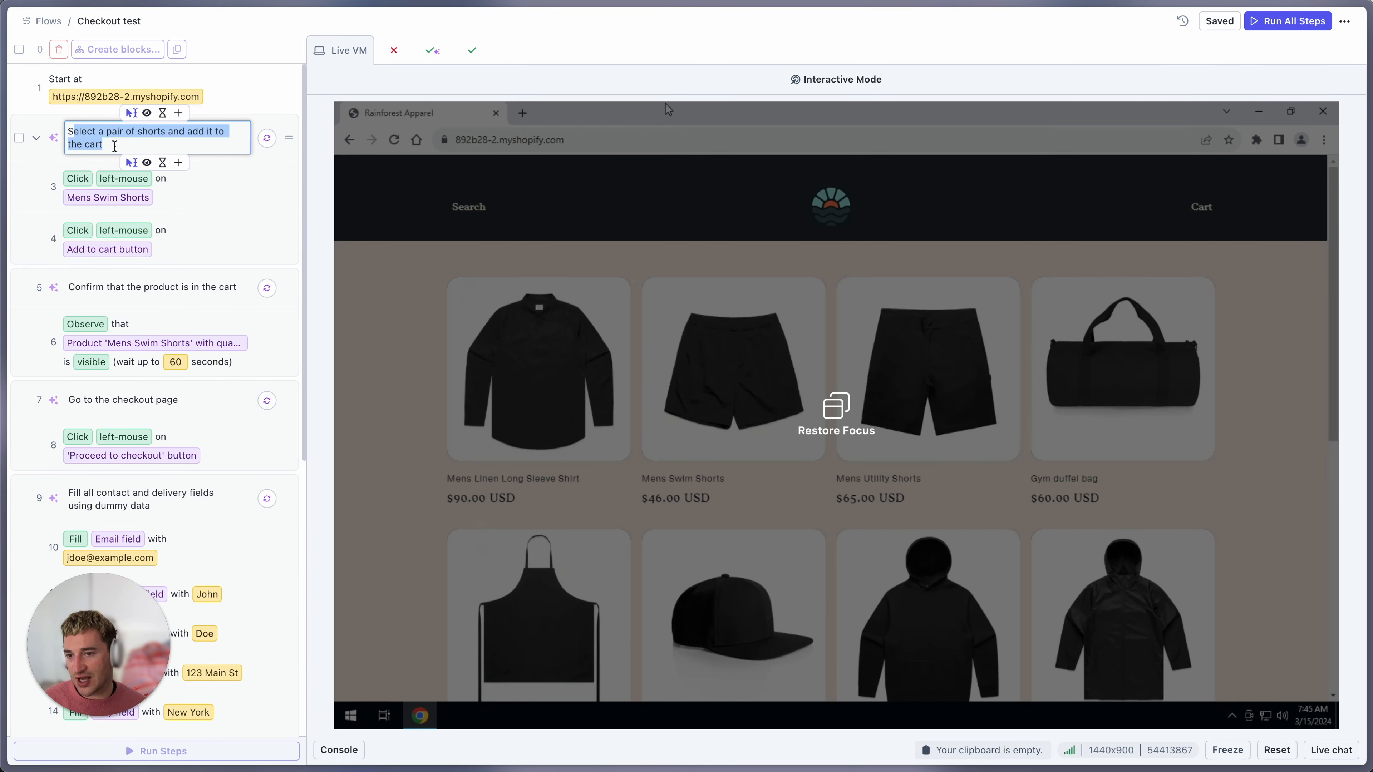
click(111, 269)
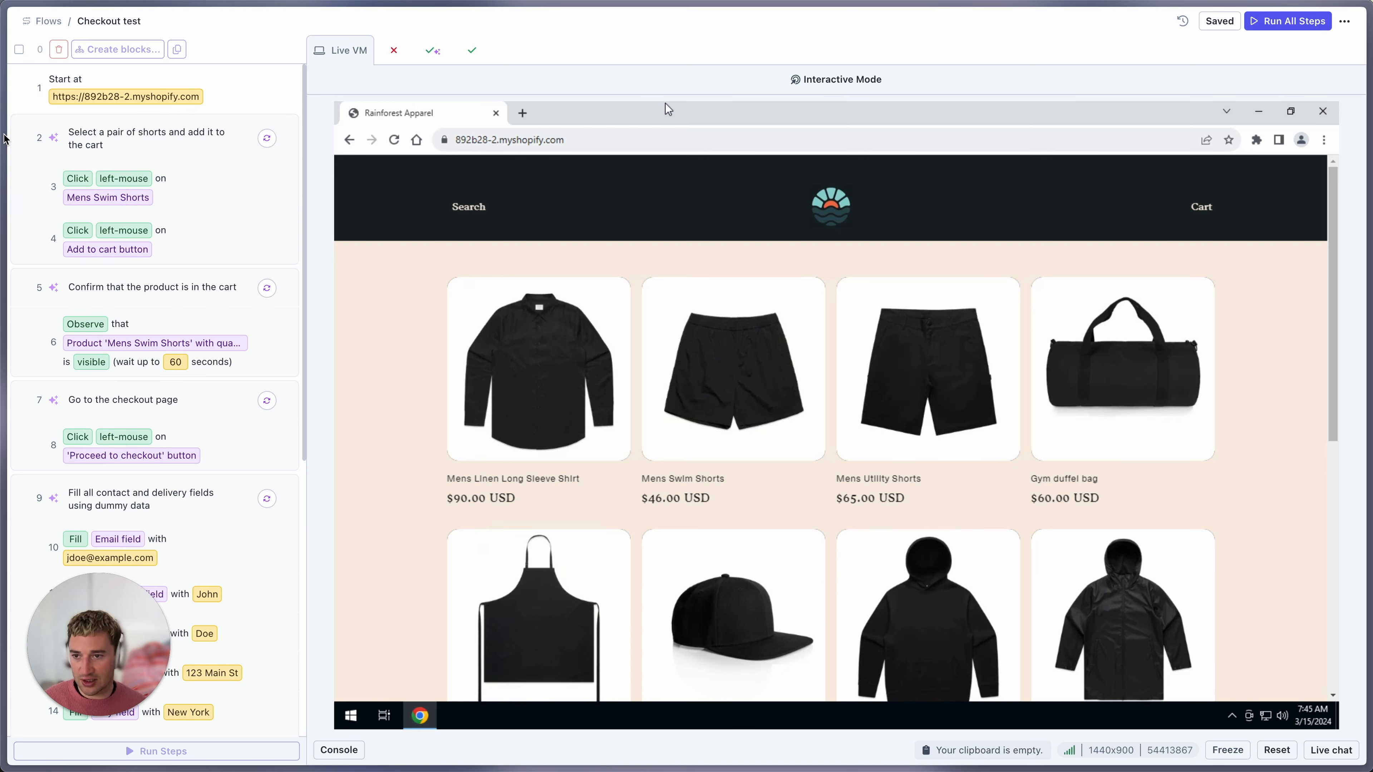
mouse_move(4, 208)
click(43, 220)
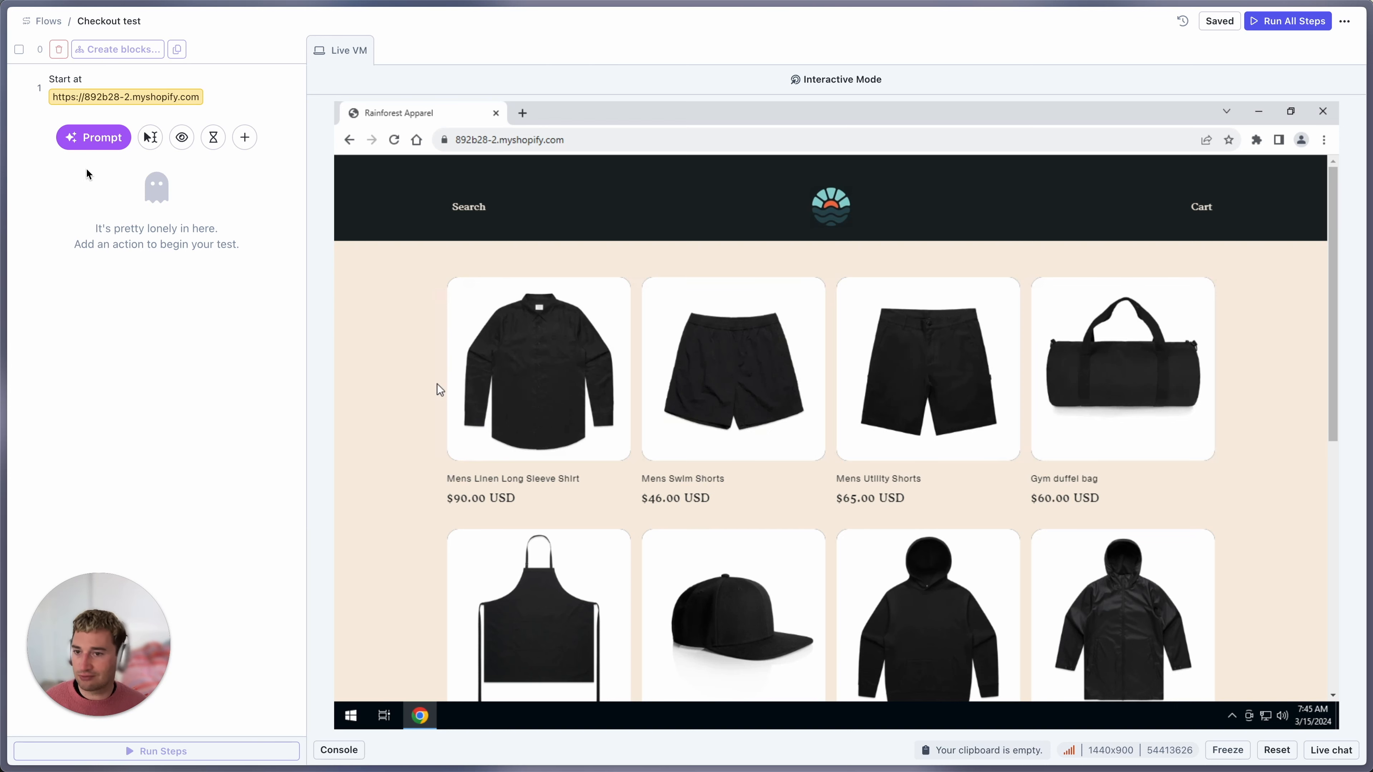
Add the prompt "select a pair of shorts and add it to the cart" and generate its steps
click(93, 138)
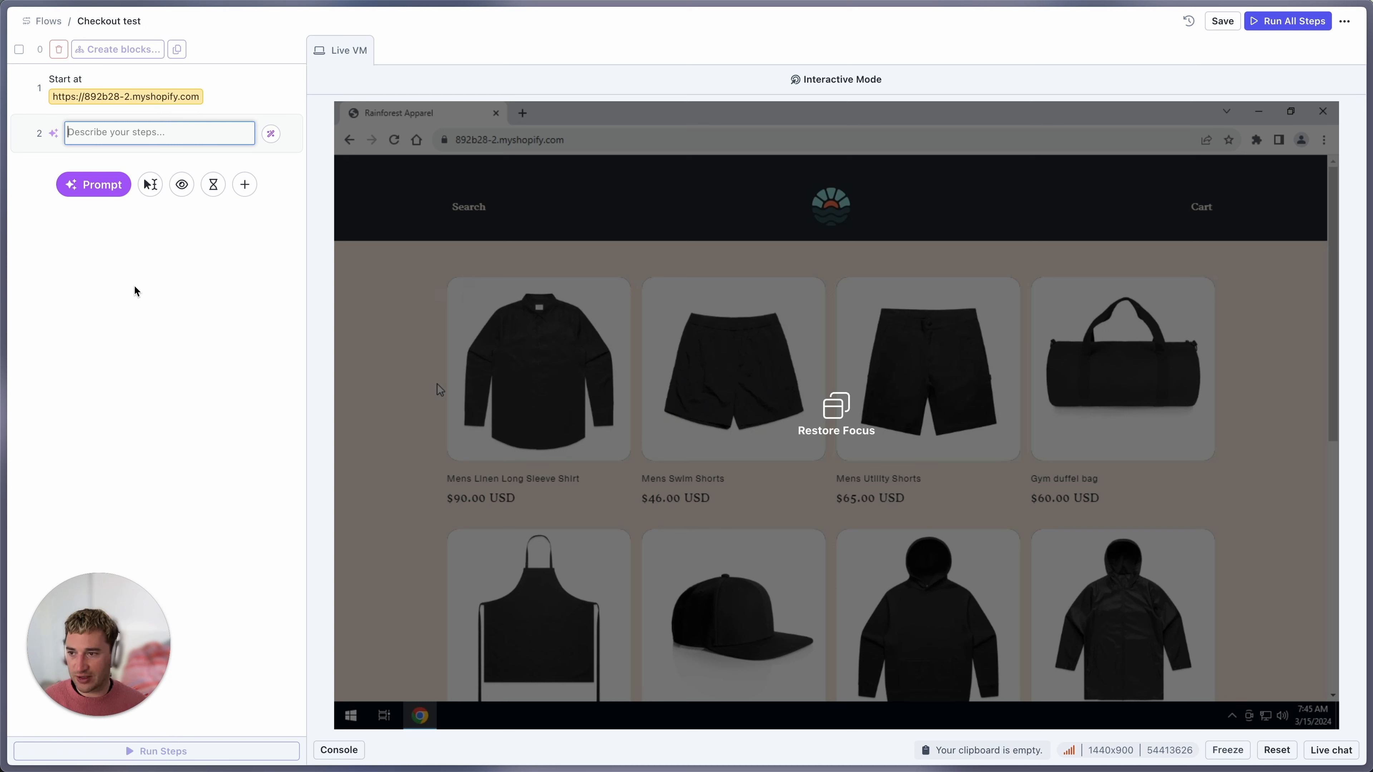
text(select a pair of shorts and)
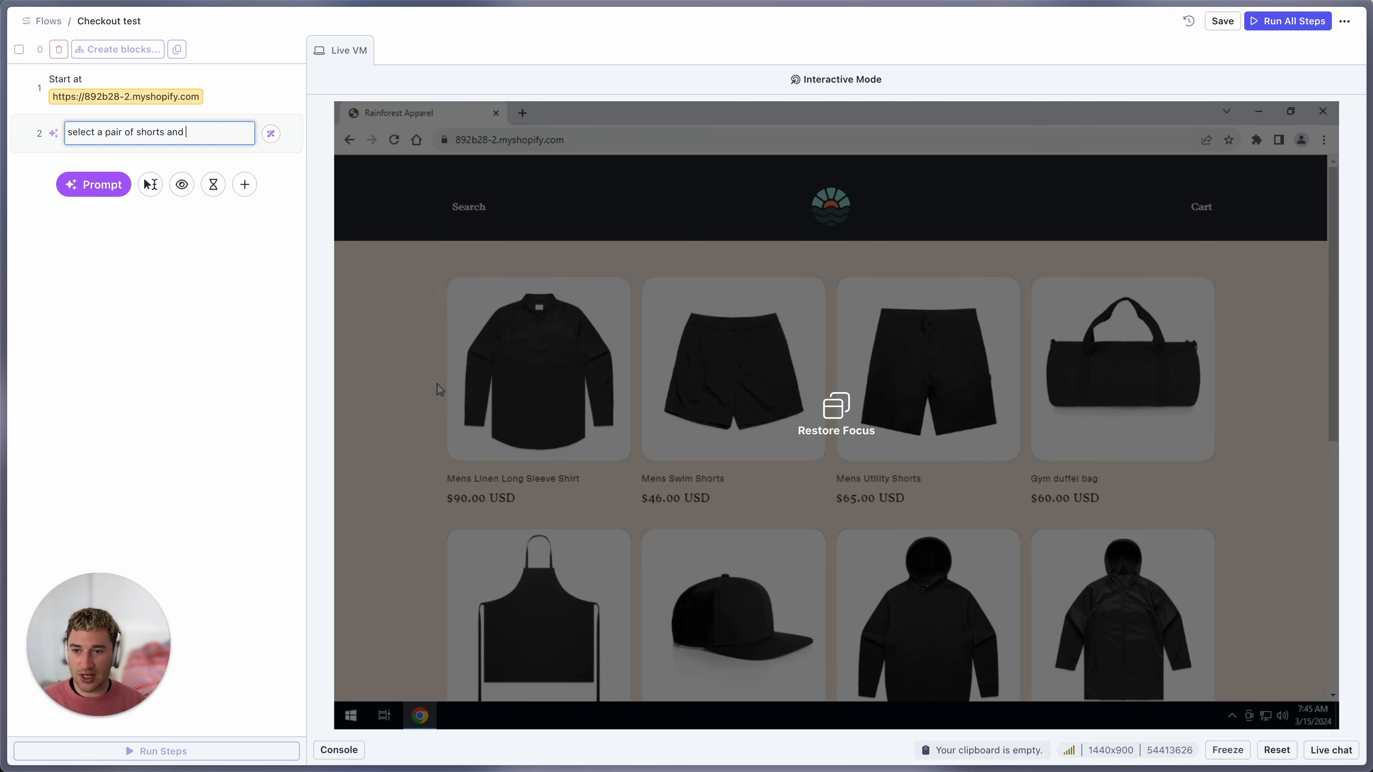
text( cart)
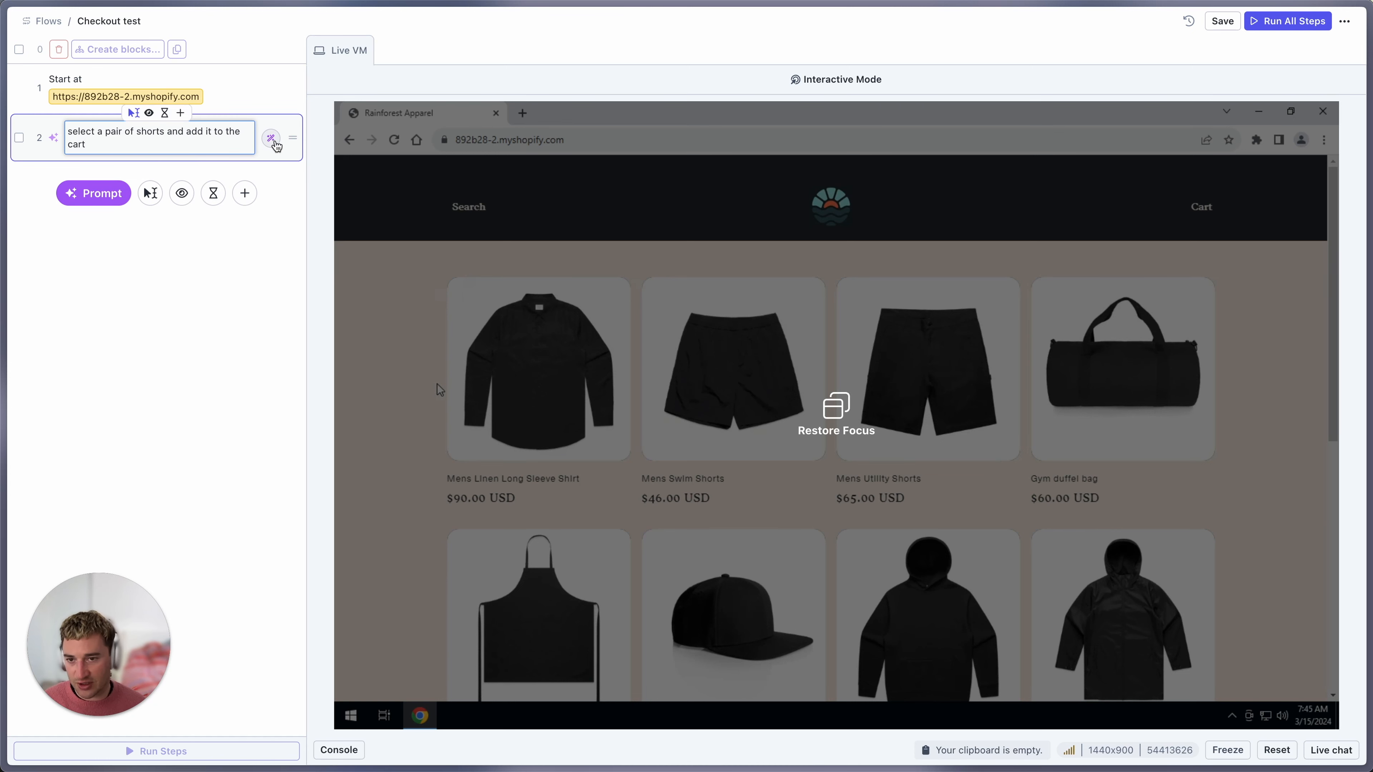
click(271, 139)
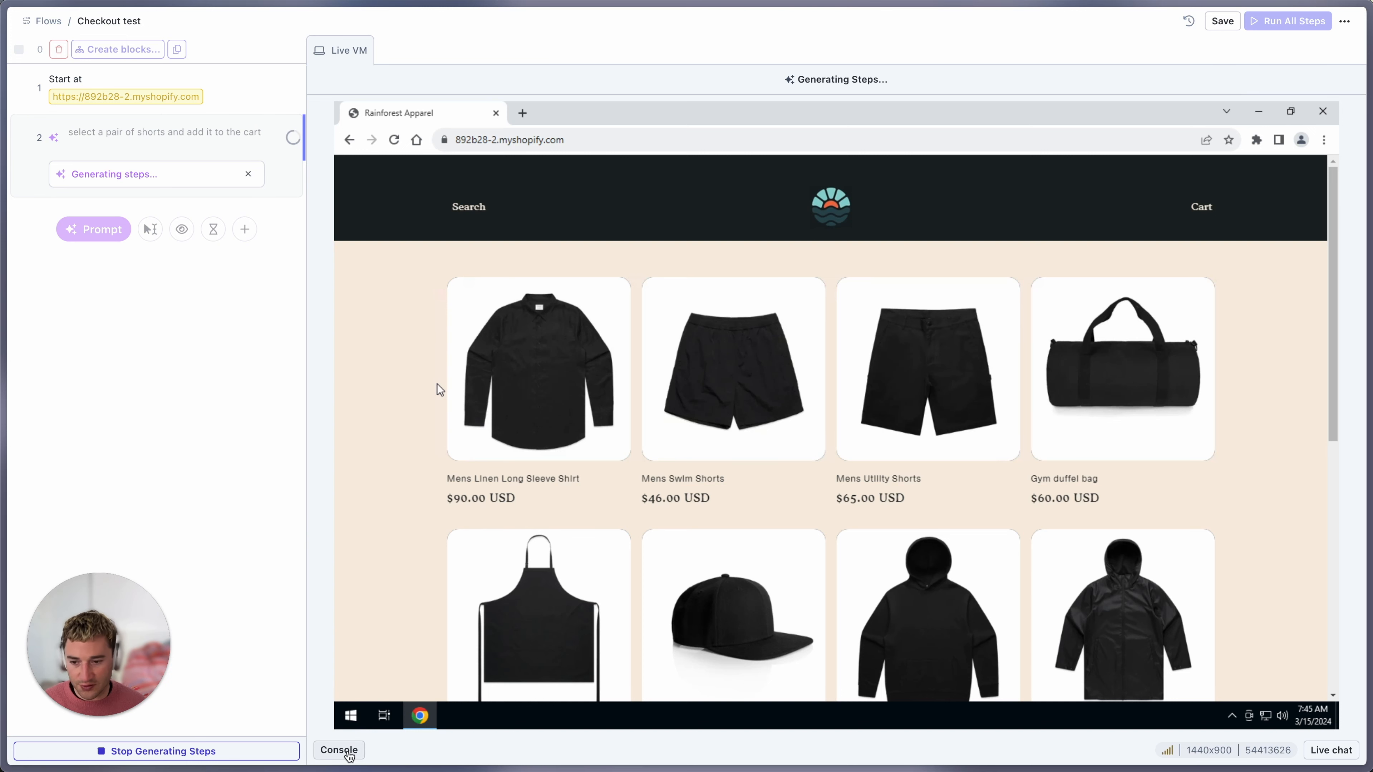
Open the console during step generation and read the AI's visual planning and validation entries
click(339, 752)
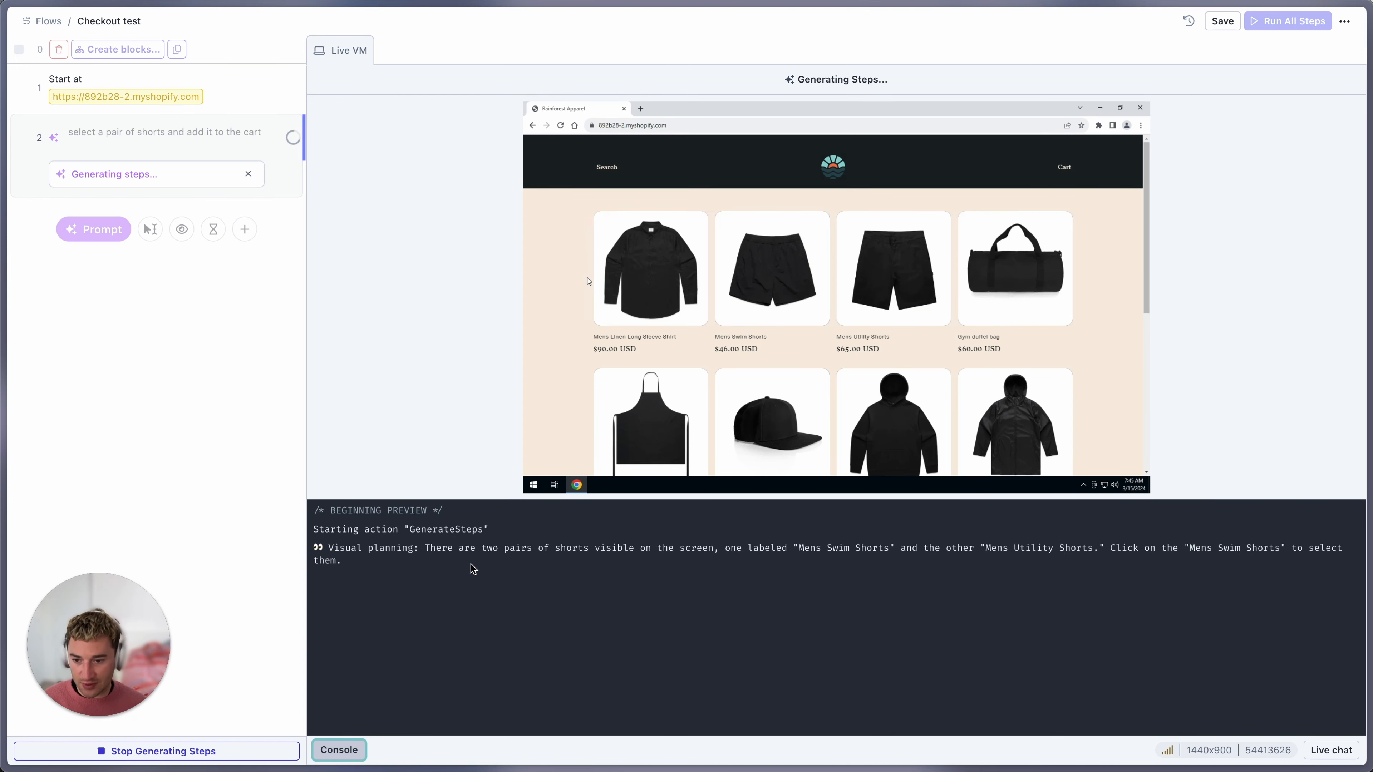
triple_click(476, 549)
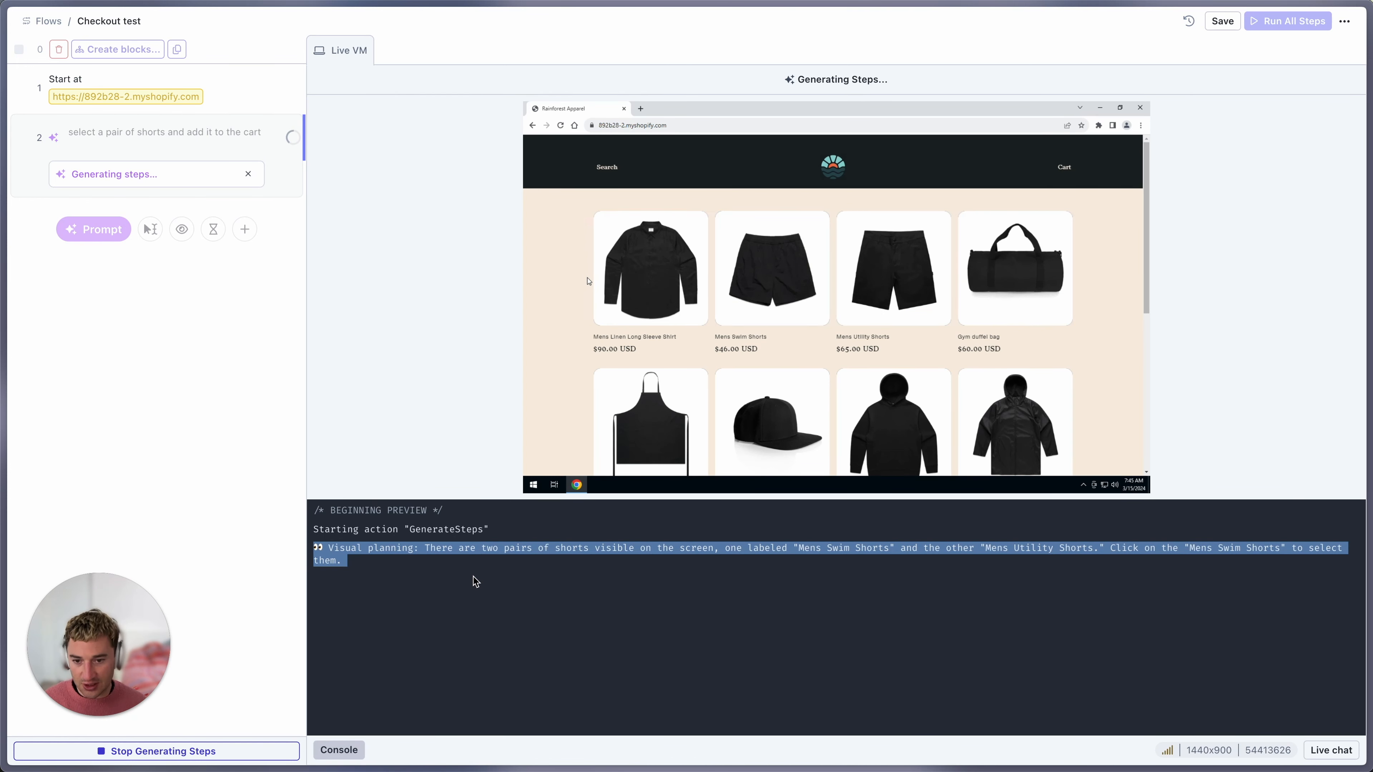
click(473, 569)
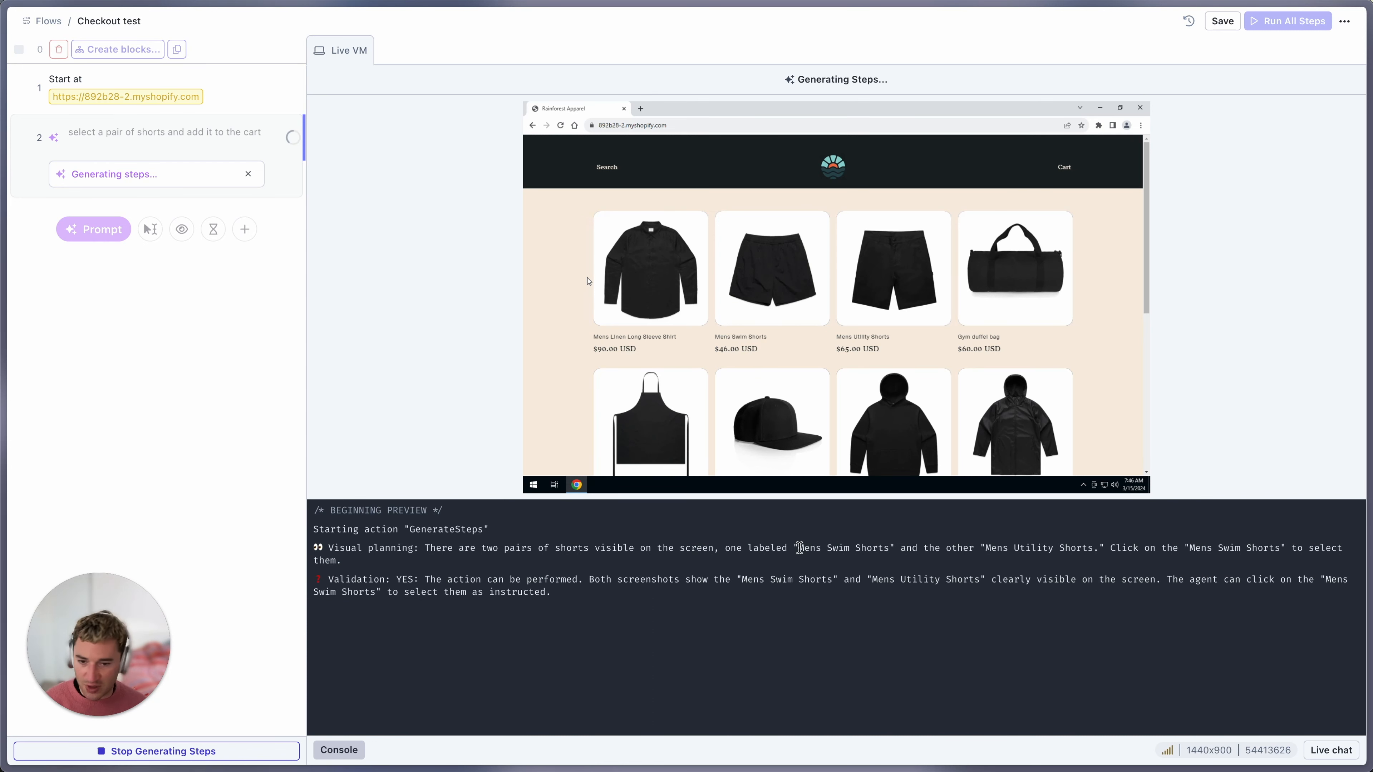
triple_click(446, 573)
click(469, 621)
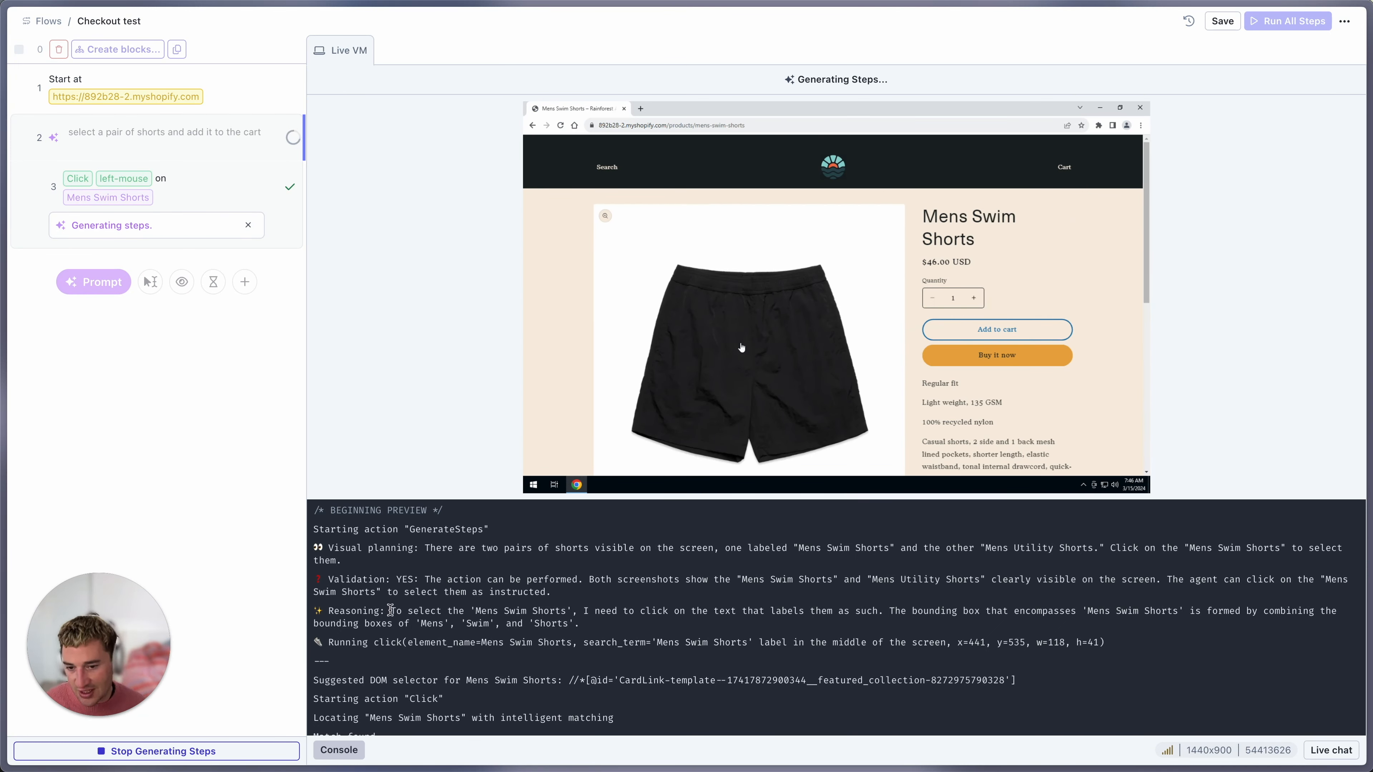
Read the console's reasoning entry and the click command run on Mens Swim Shorts
triple_click(527, 622)
click(539, 621)
drag(403, 611, 606, 608)
triple_click(607, 611)
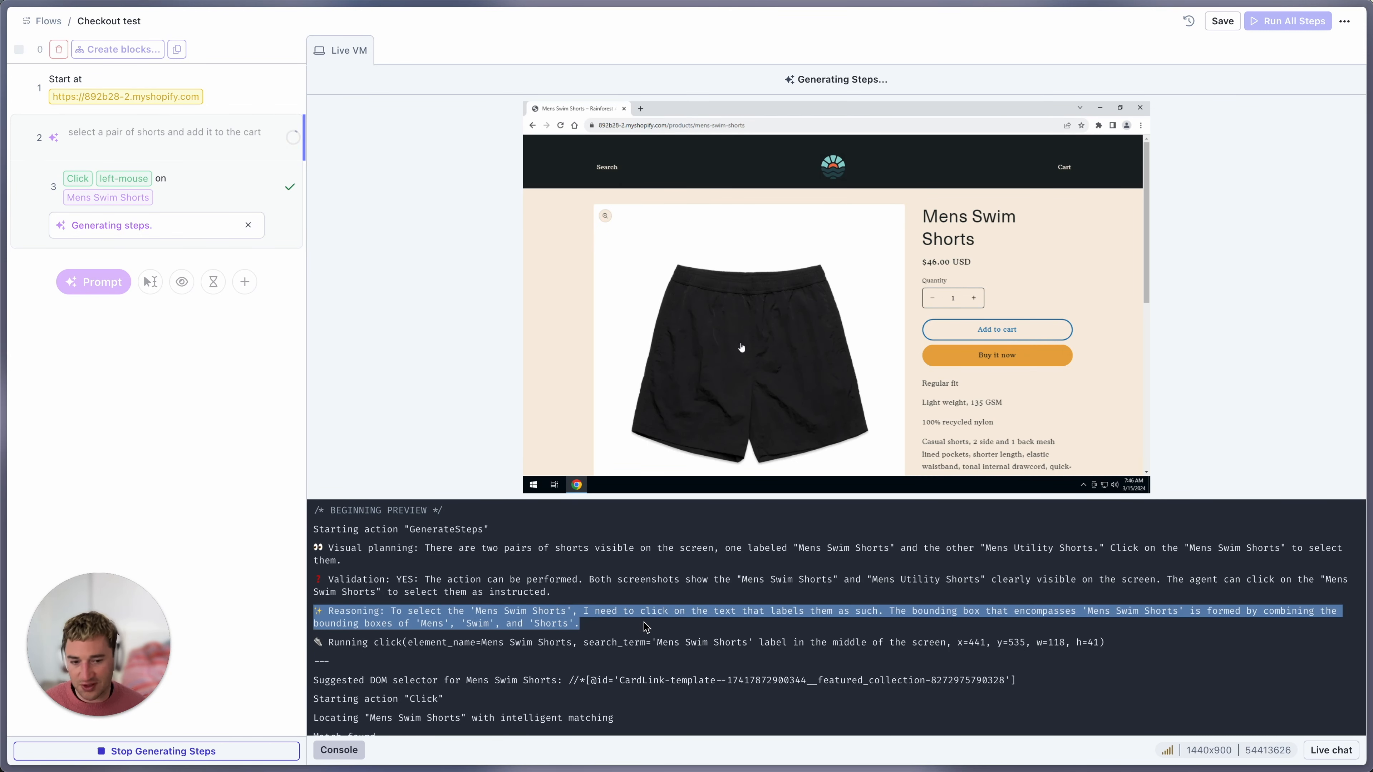
click(623, 634)
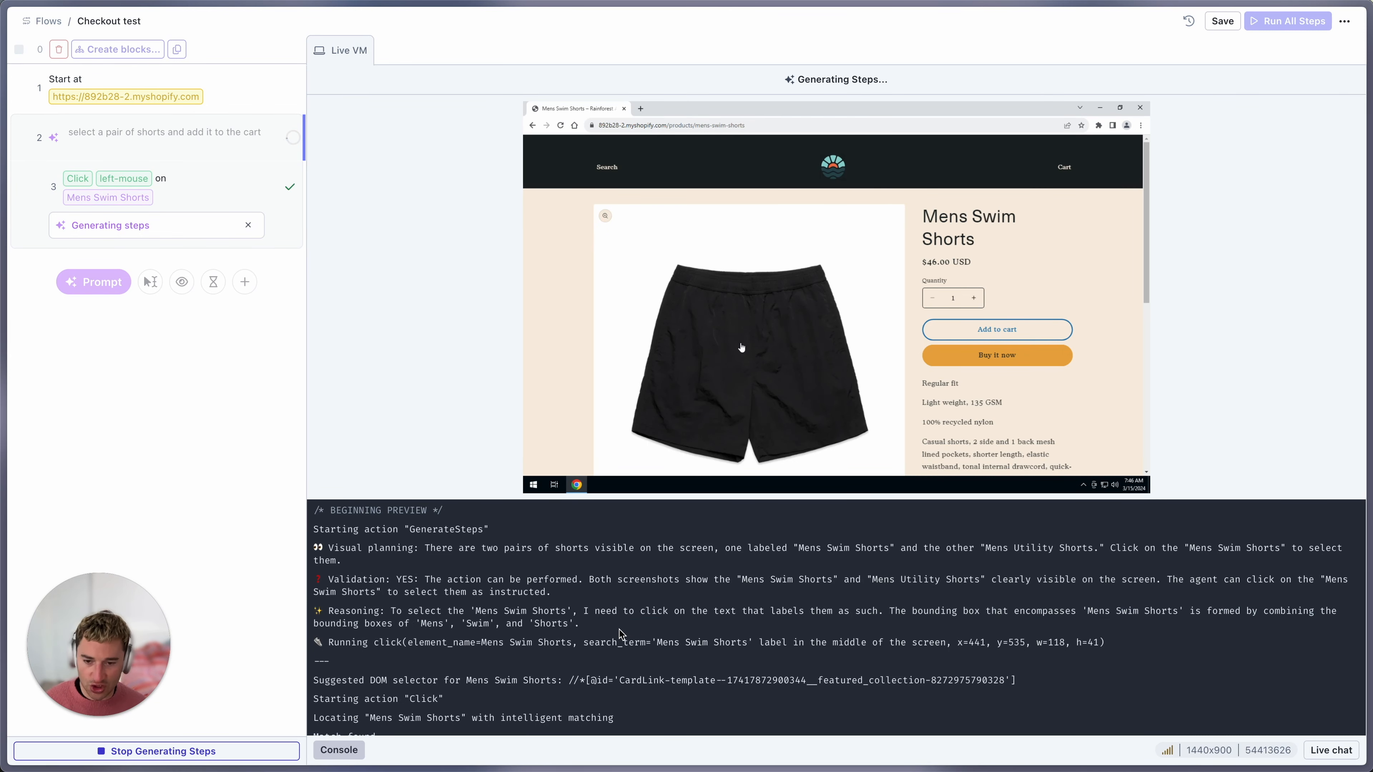
triple_click(476, 643)
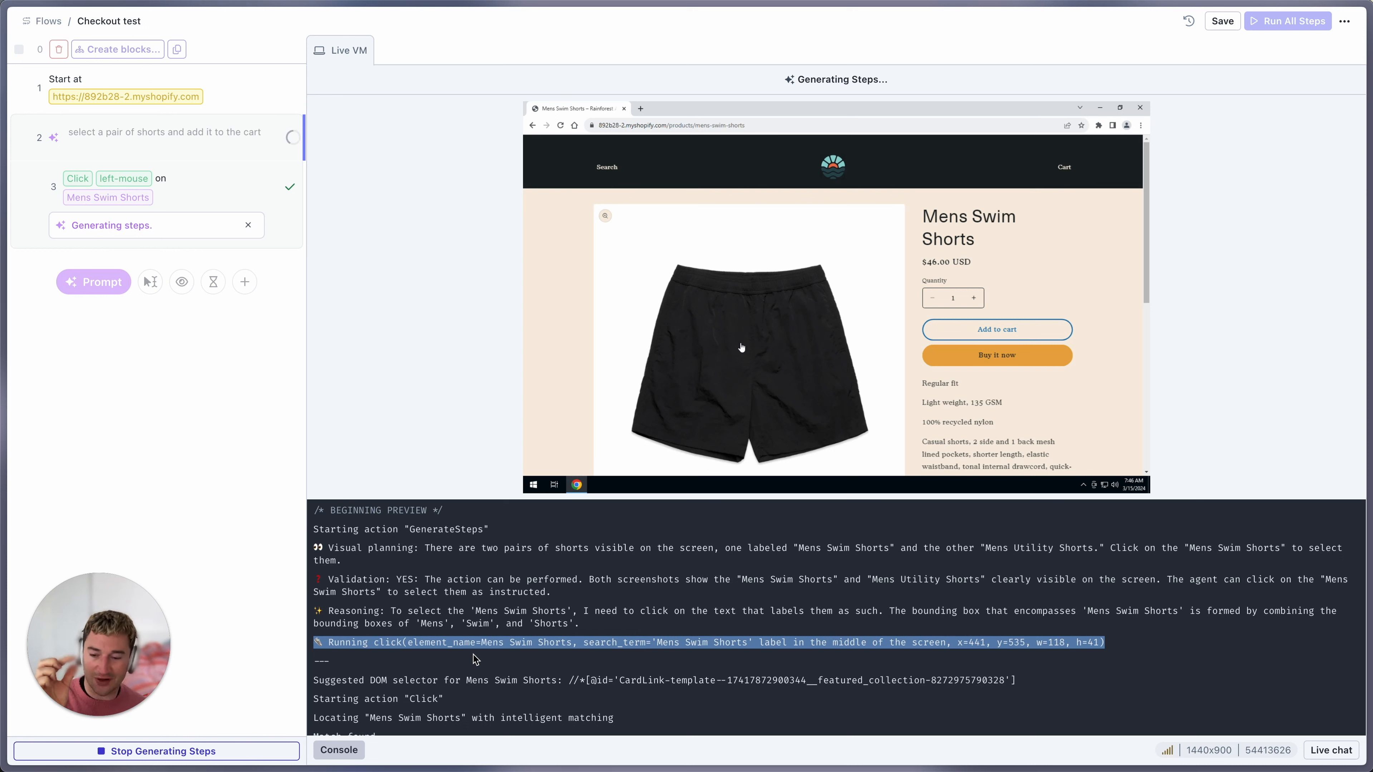
click(463, 656)
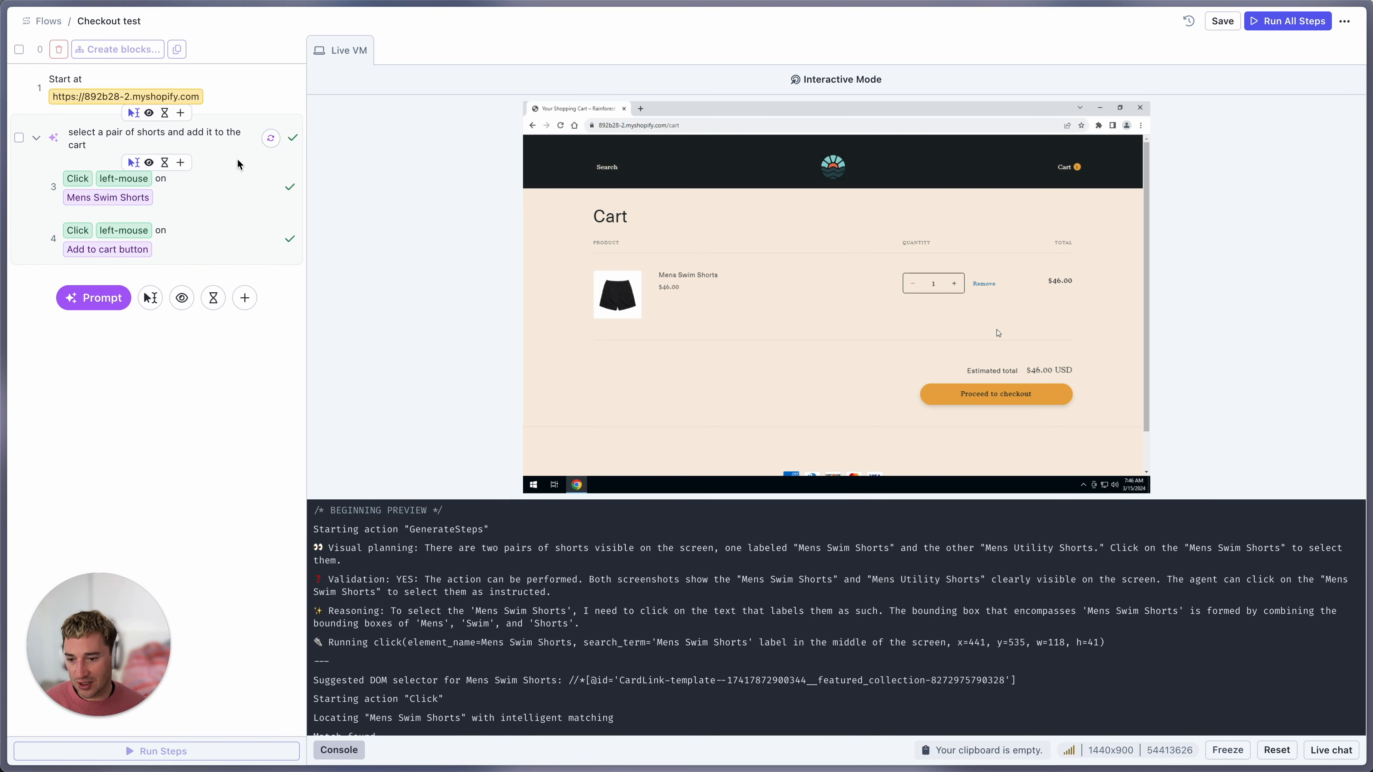
Return to the fully built Checkout test and review its steps through to the payment and thank you check
mouse_move(3, 157)
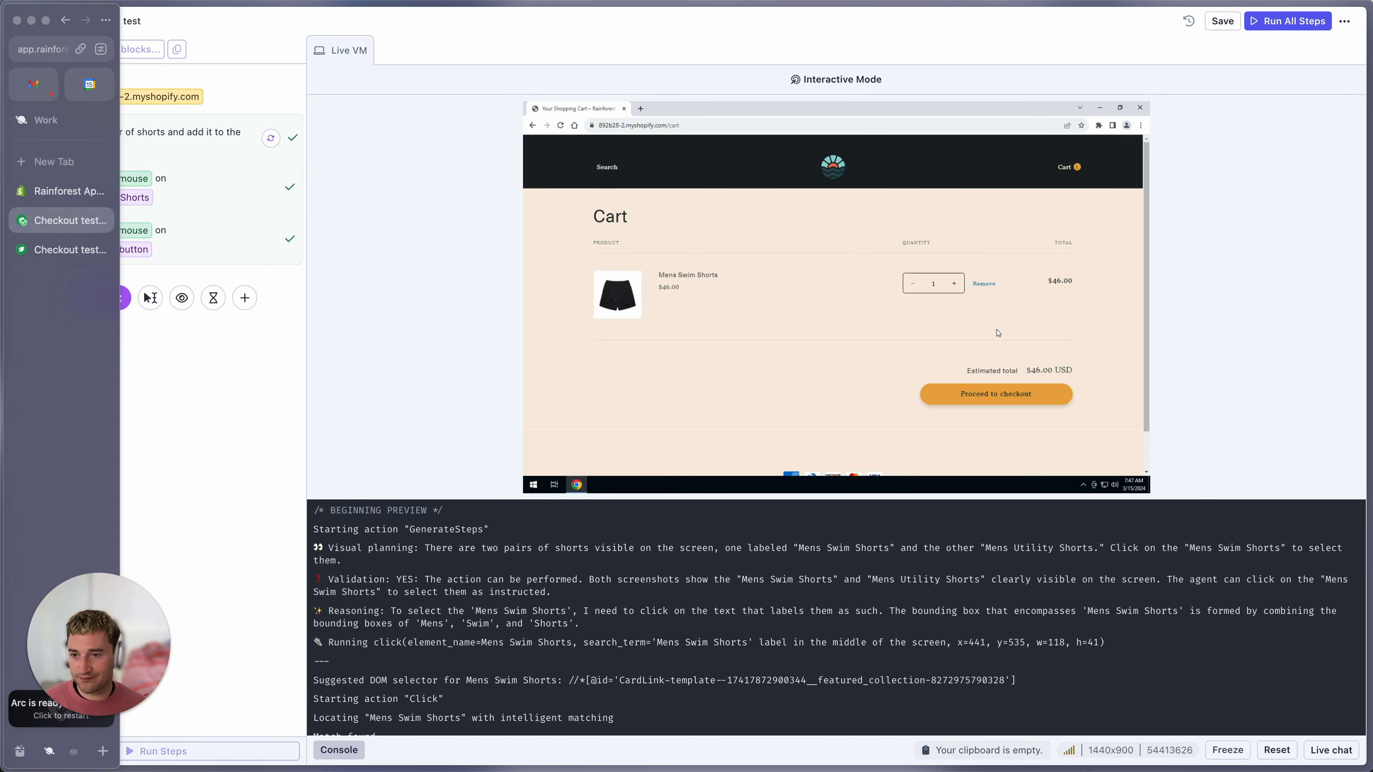
click(61, 249)
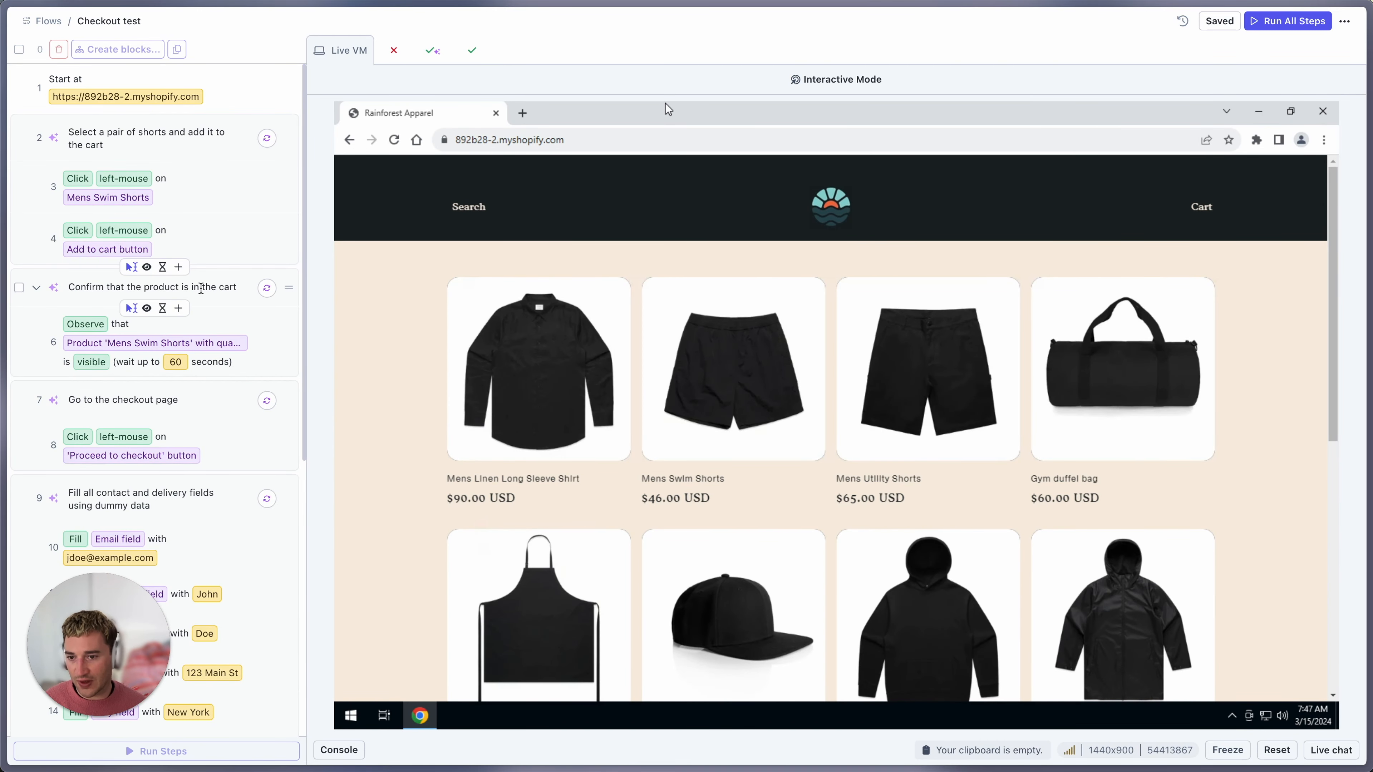
scroll(200, 297, down, 3)
scroll(200, 296, down, 8)
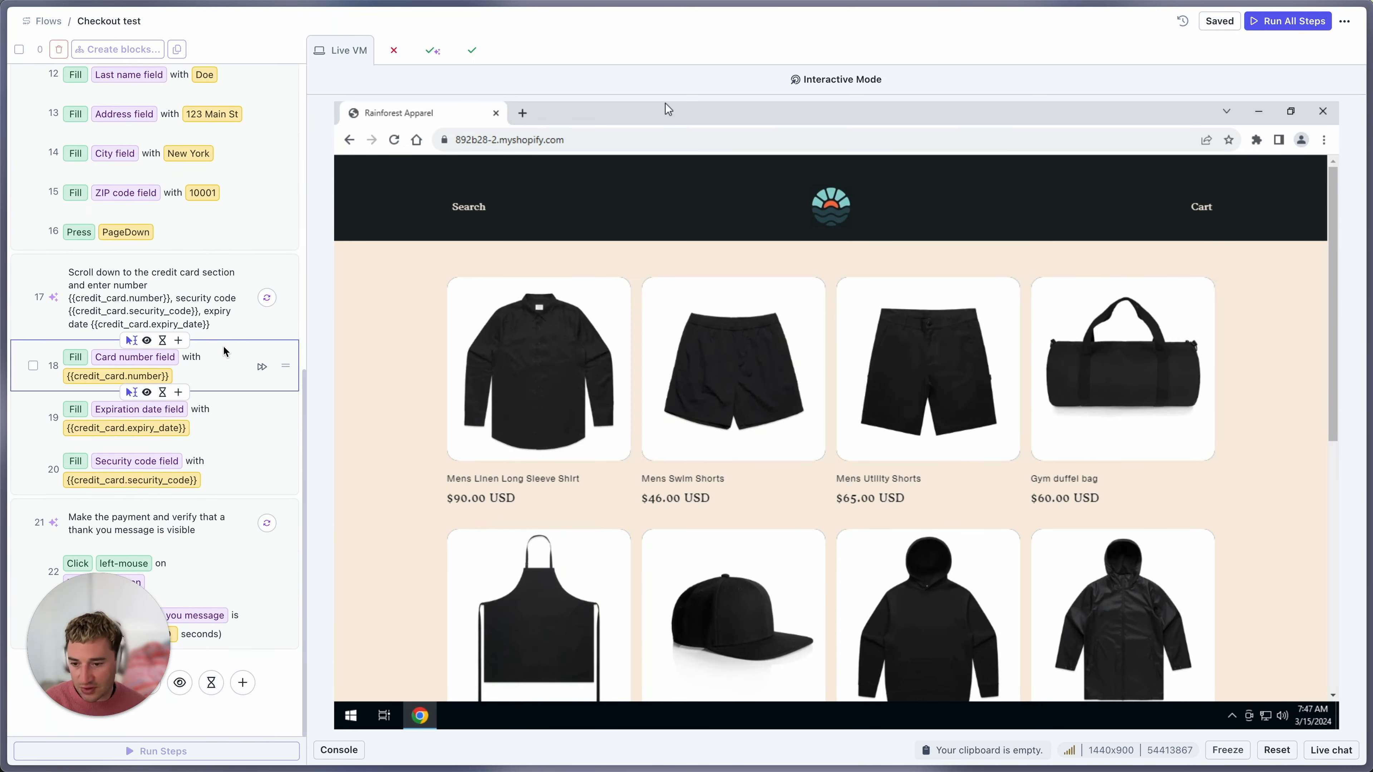
scroll(223, 351, up, 10)
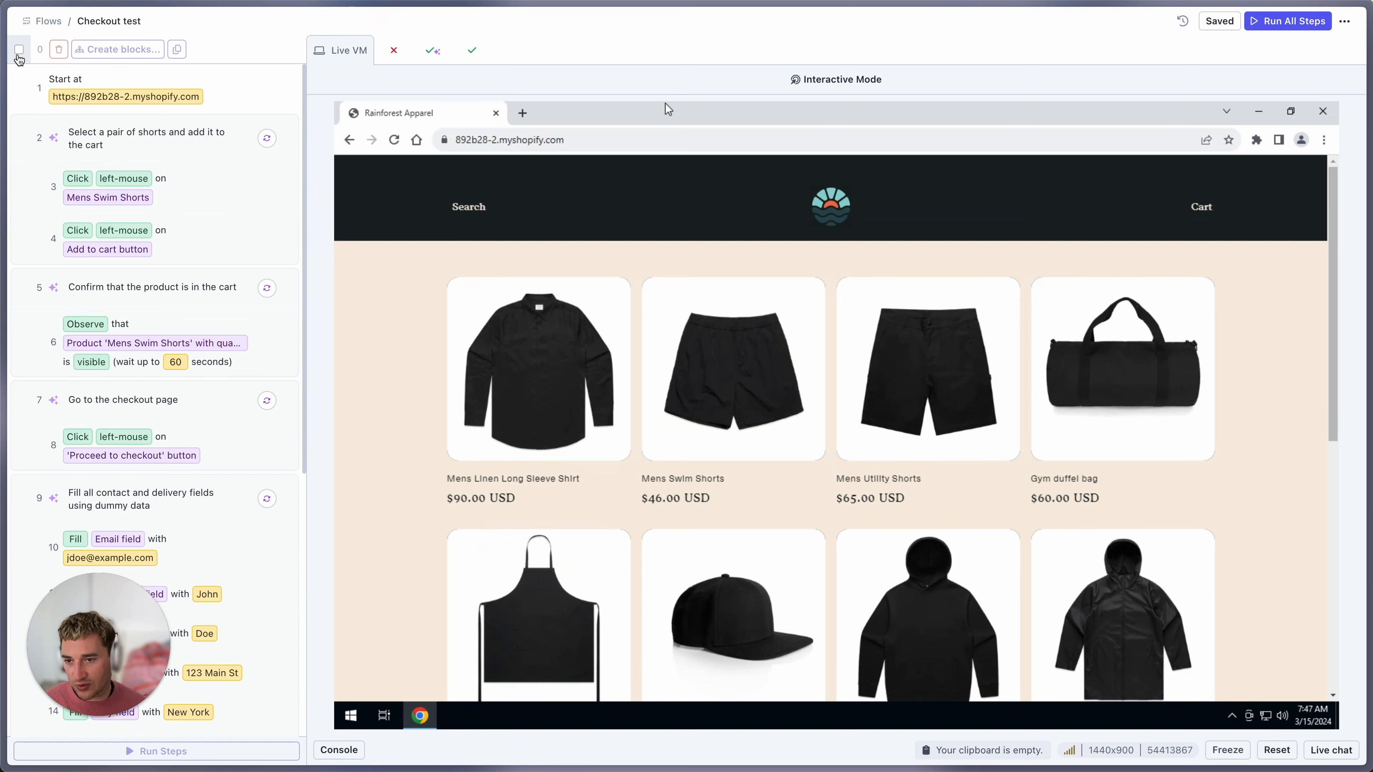
Select the steps of the full checkout flow and run them
click(19, 51)
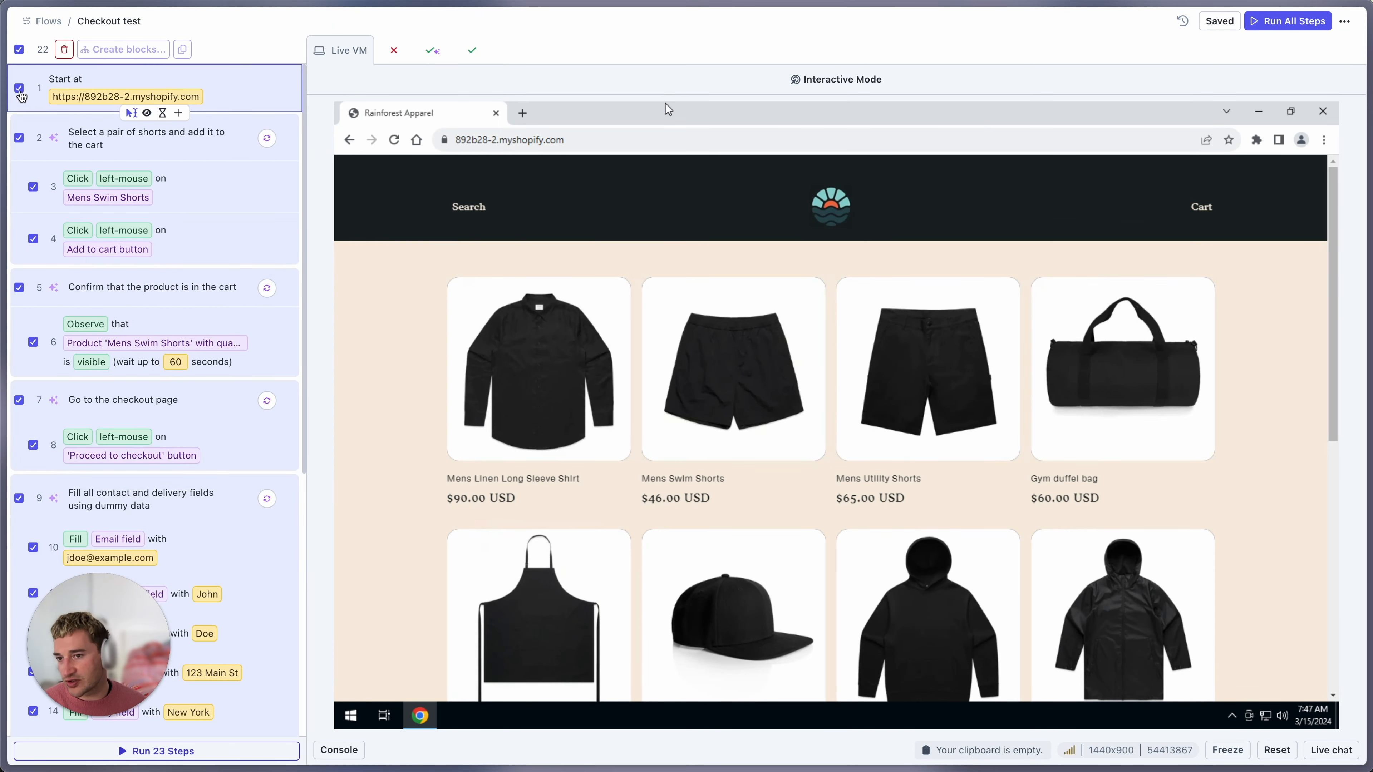
click(20, 88)
click(188, 760)
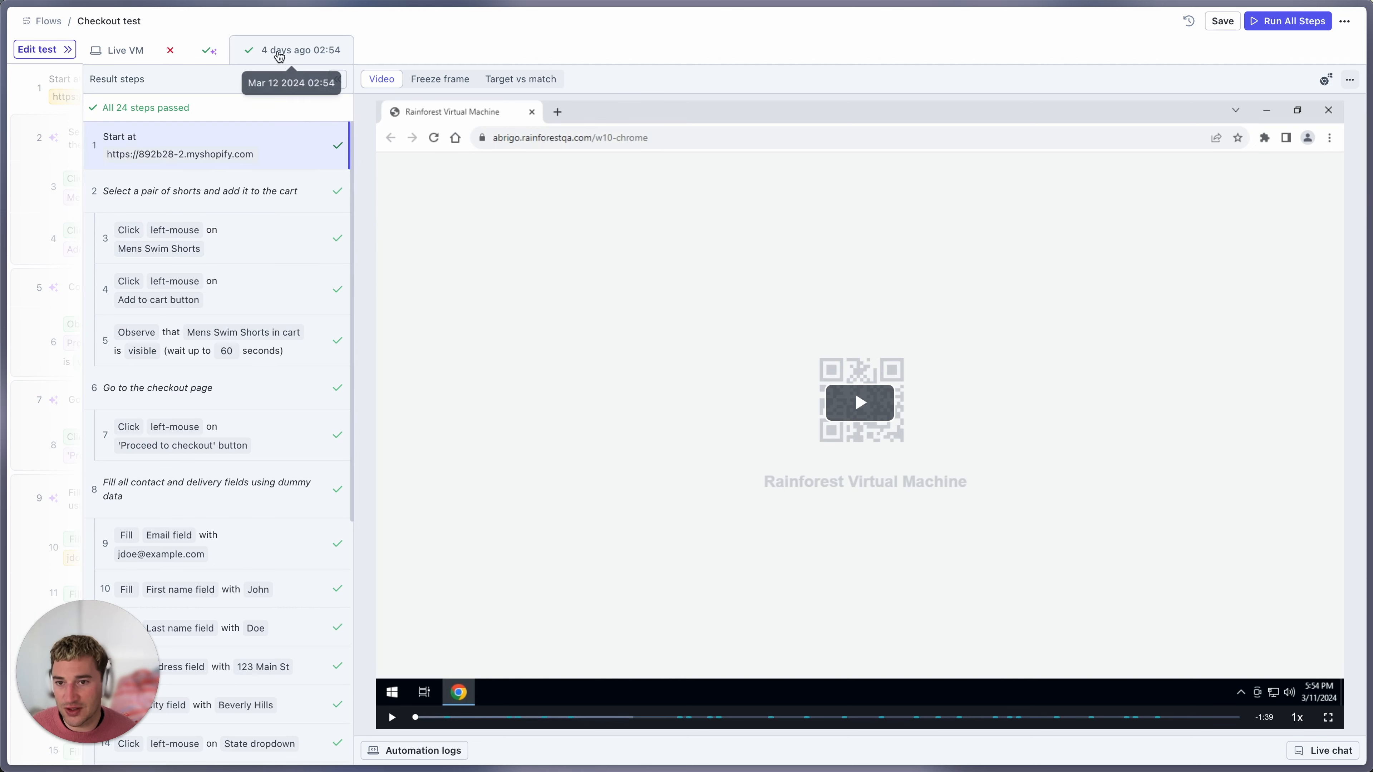
Inspect the passed 02:54 run's recording at the shorts selection, 'Proceed to checkout' button and Email field steps
click(276, 243)
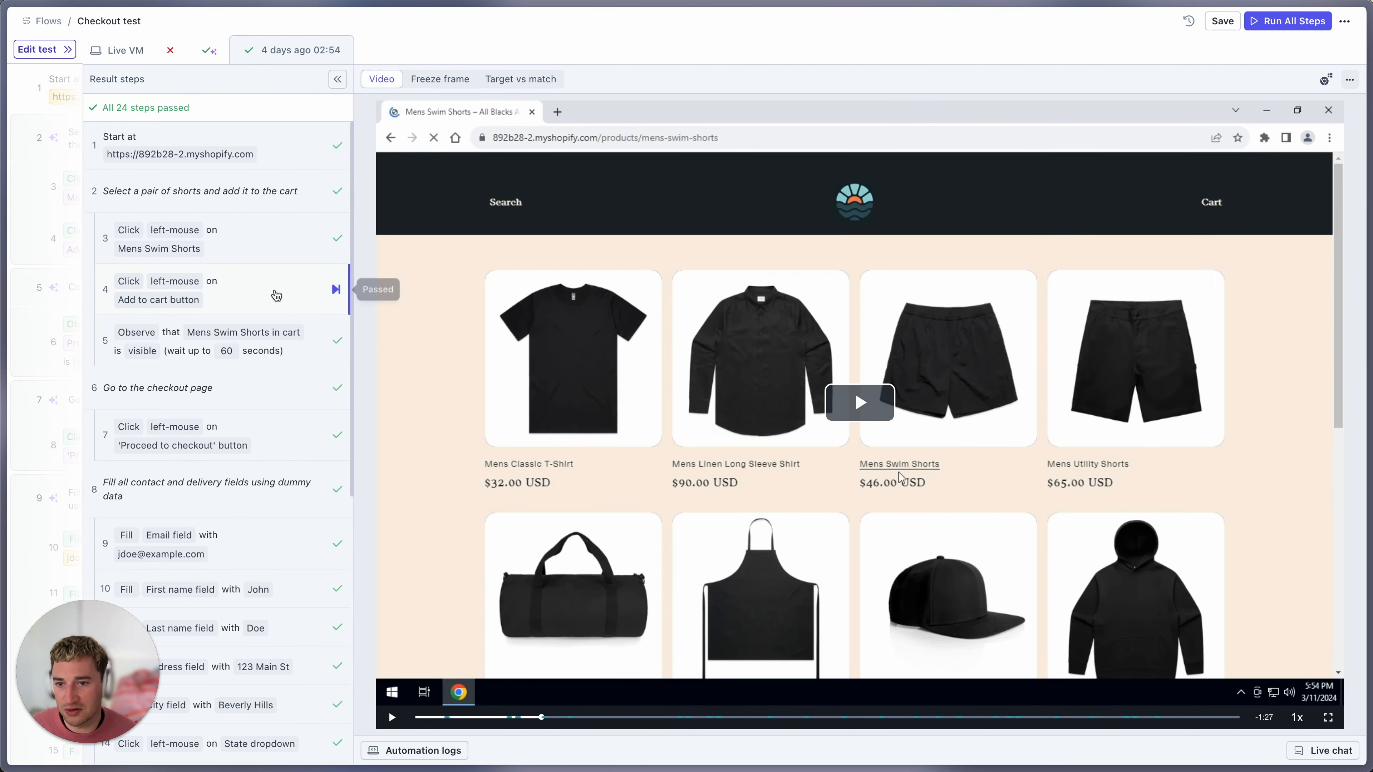
click(266, 434)
scroll(273, 430, down, 2)
click(275, 455)
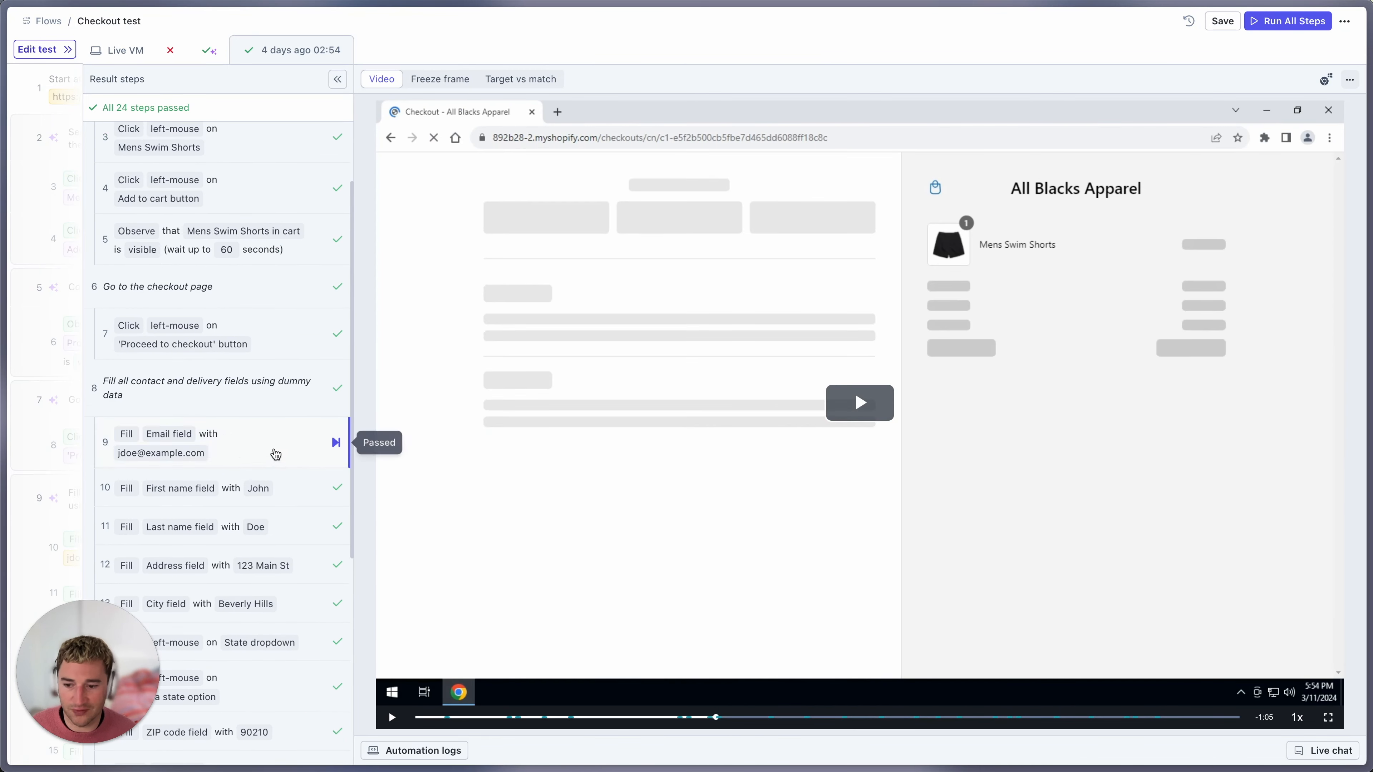
scroll(273, 433, up, 2)
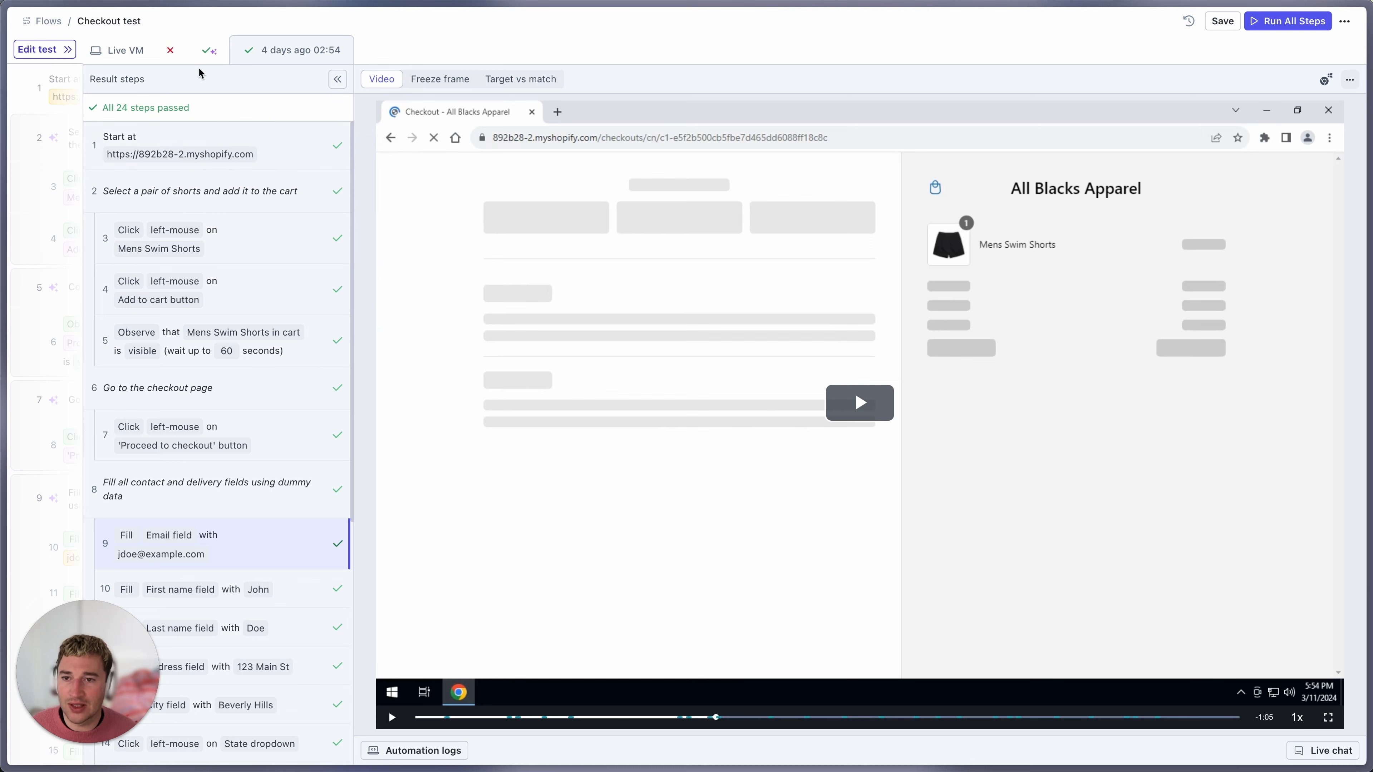
Open the 02:57 run that passed after retry and inspect the Mens Swim Shorts step of Attempt 1
mouse_move(210, 54)
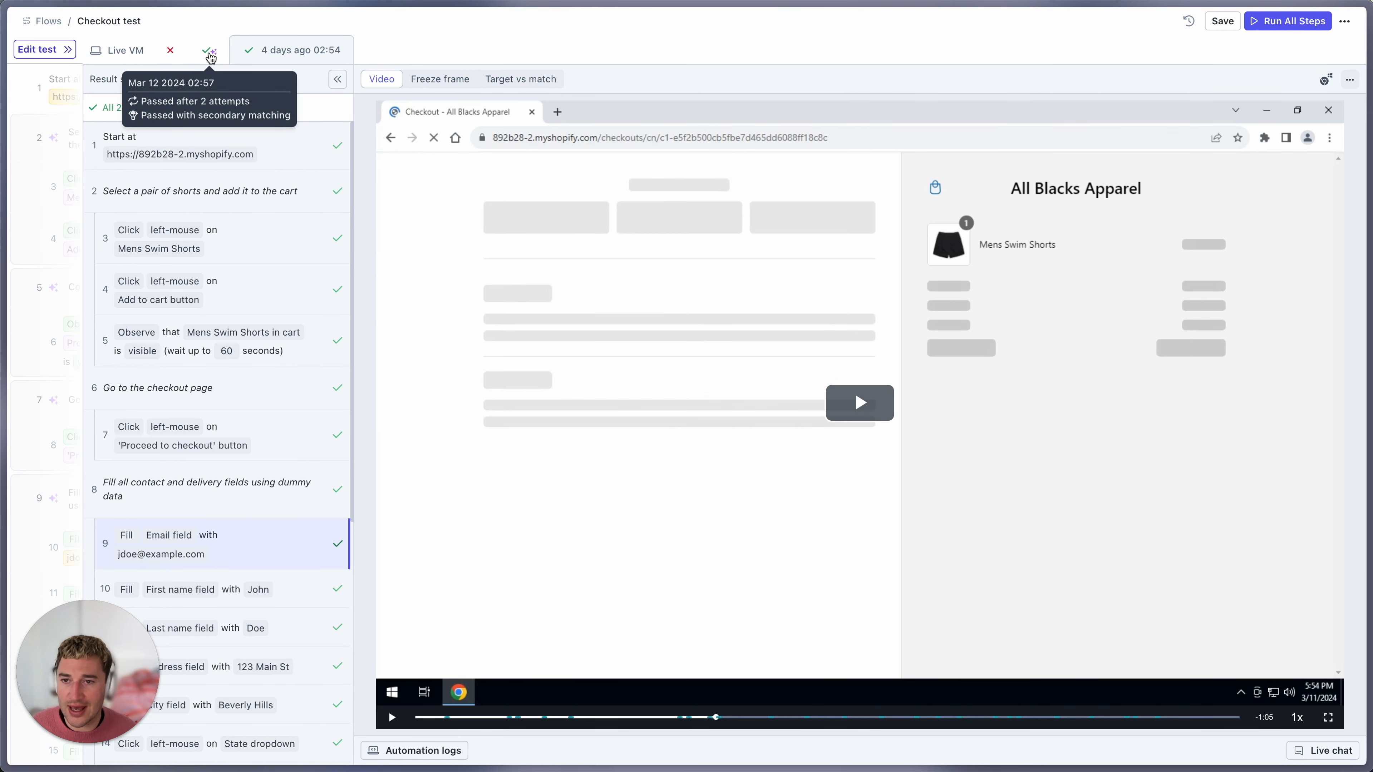
click(209, 54)
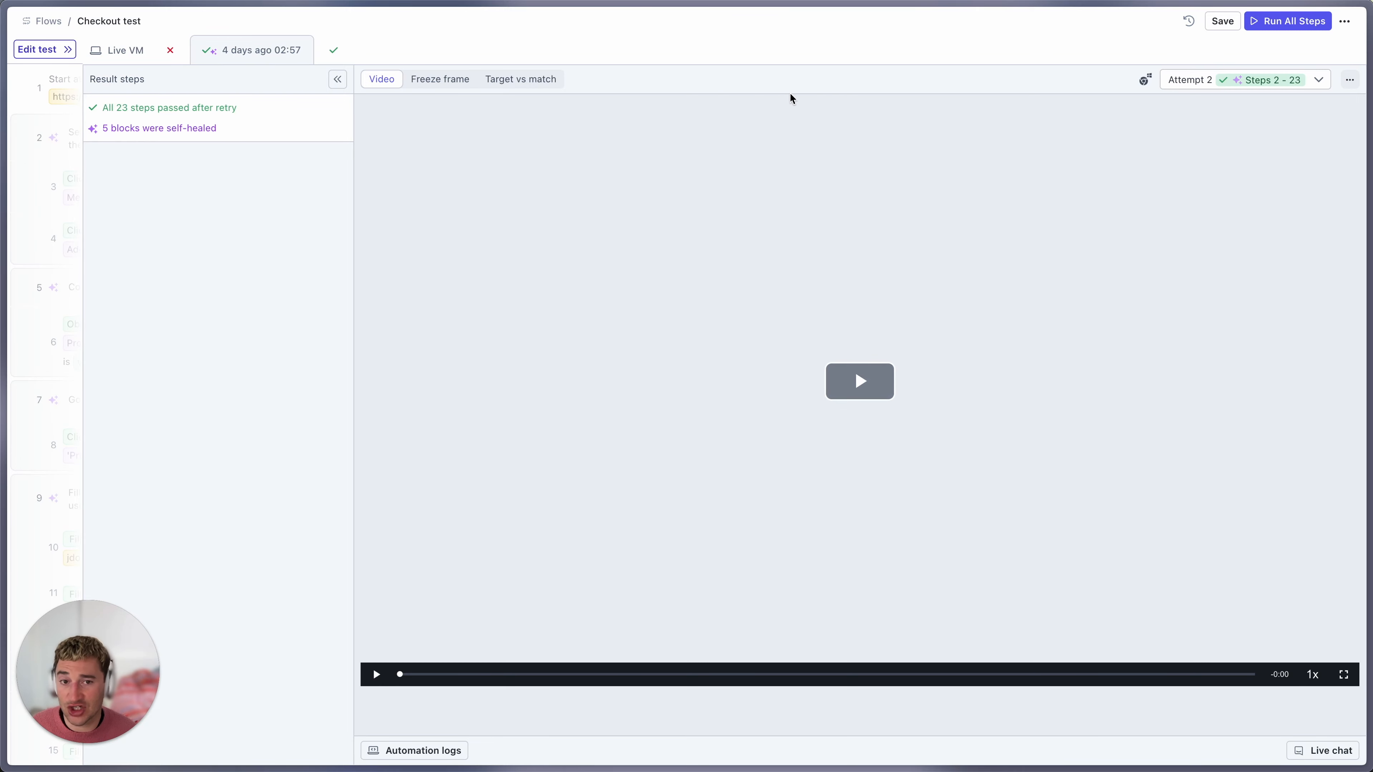
click(1208, 81)
click(1190, 102)
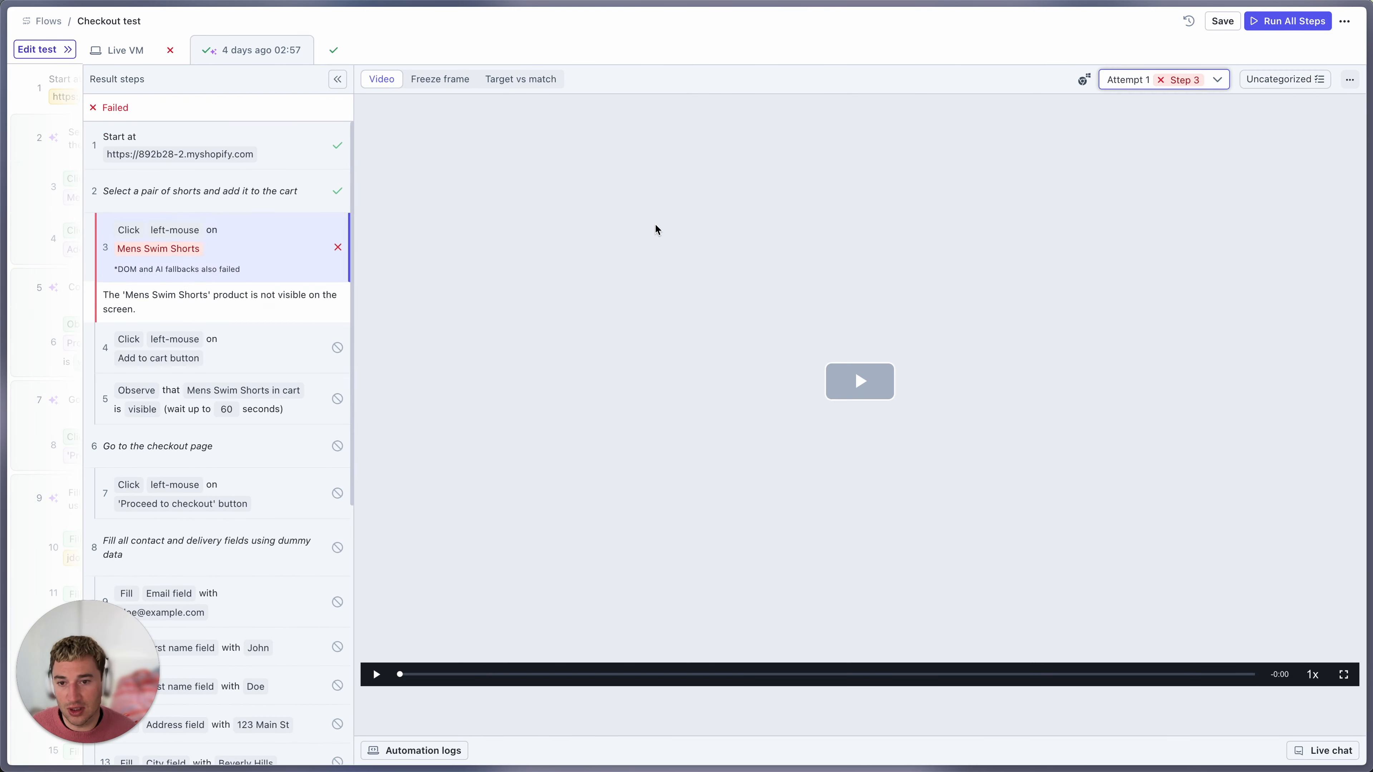
click(165, 258)
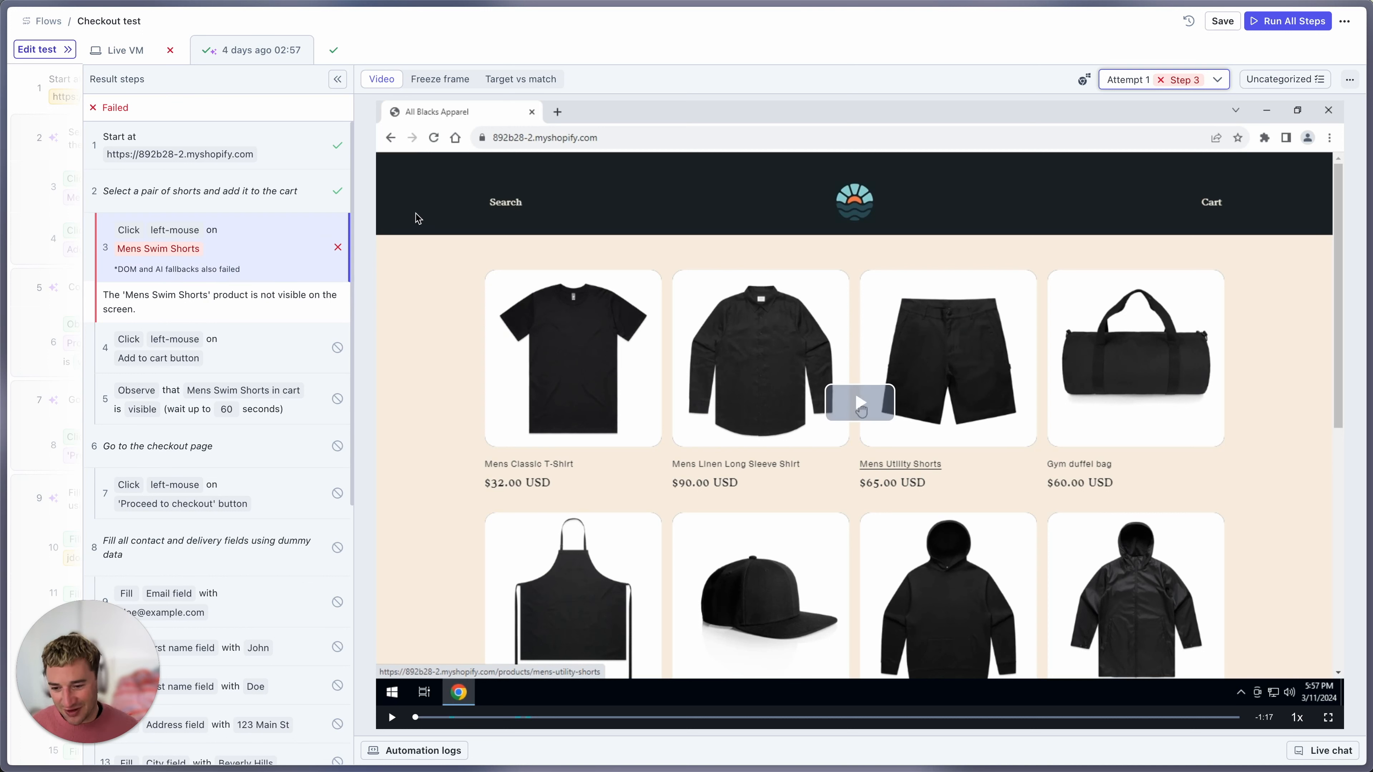
Switch to Attempt 2 and read the self-healing explanation under the shorts selection prompt
click(1215, 82)
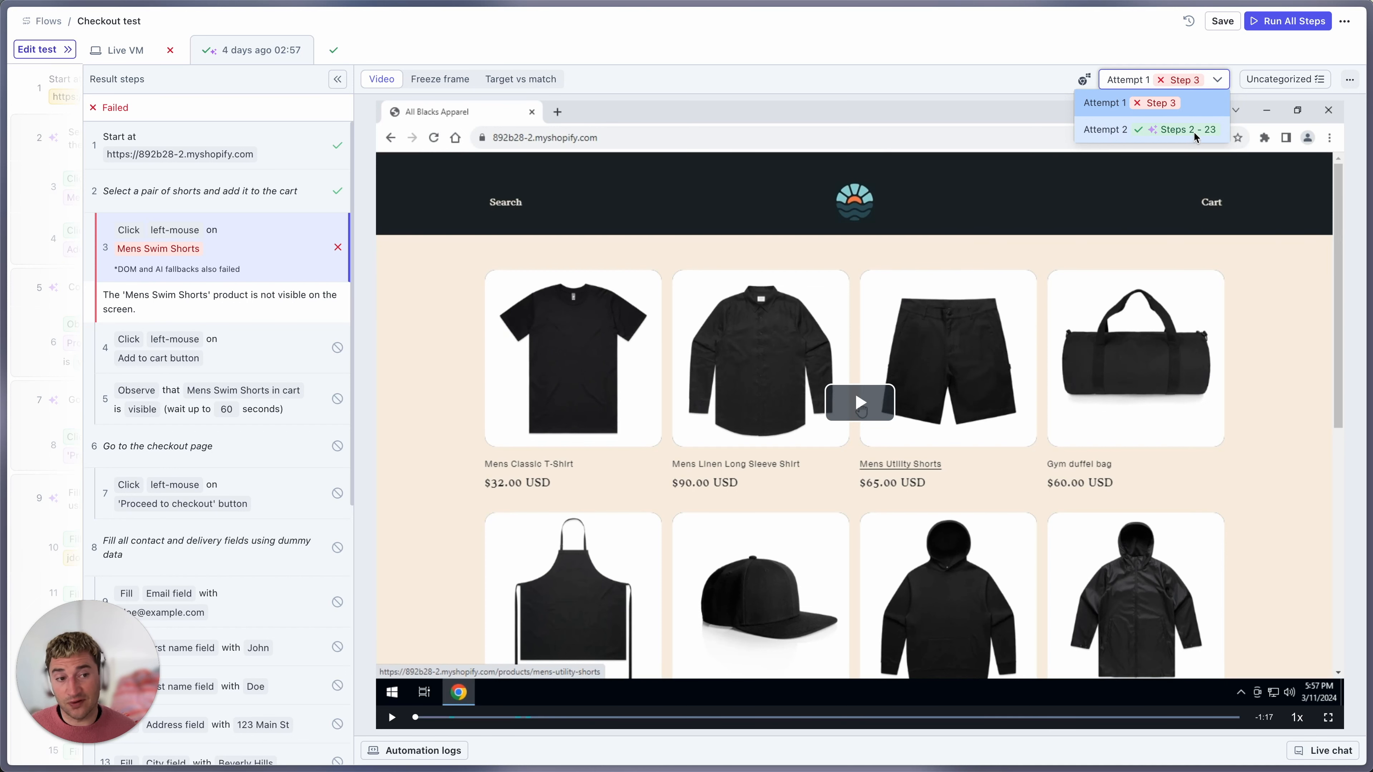
click(1114, 127)
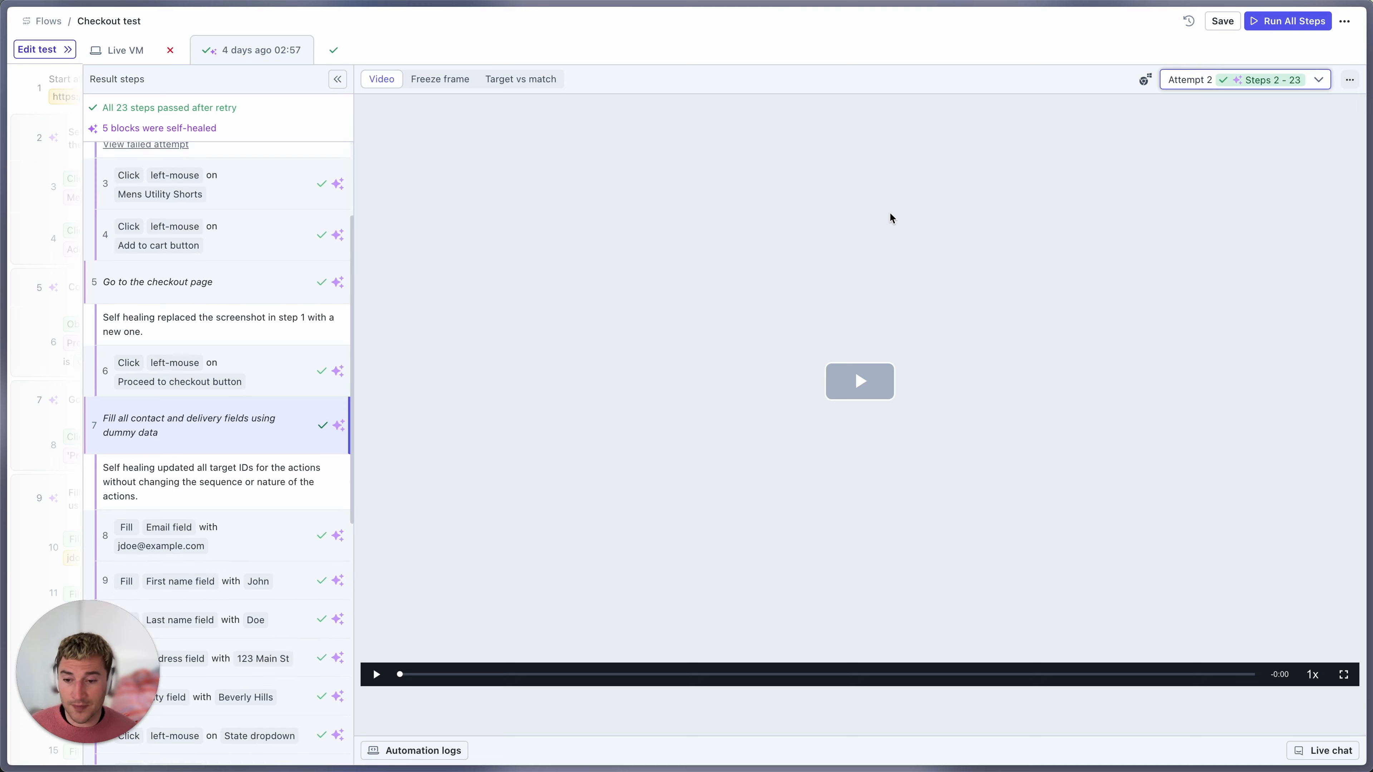
scroll(254, 447, up, 2)
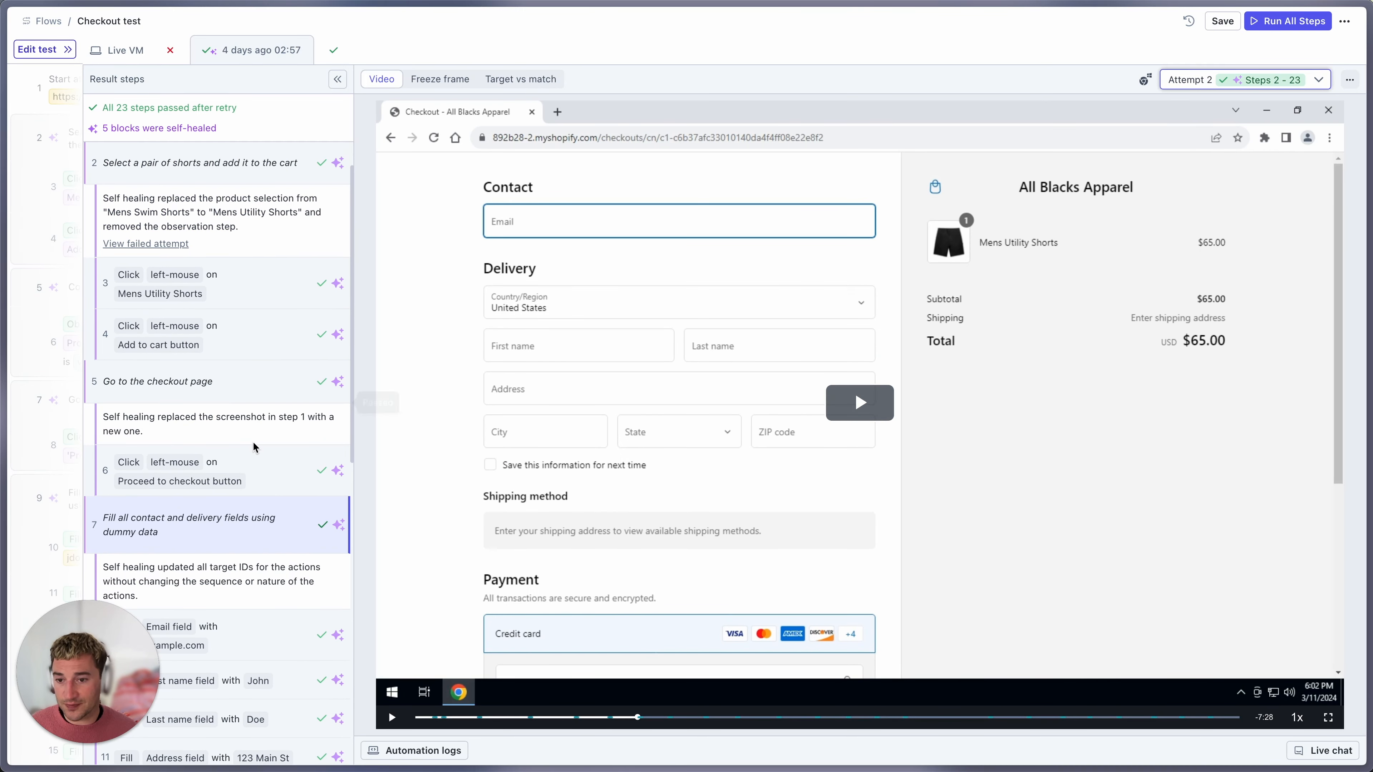
scroll(255, 447, up, 1)
triple_click(155, 257)
click(156, 257)
drag(104, 250, 213, 260)
click(213, 259)
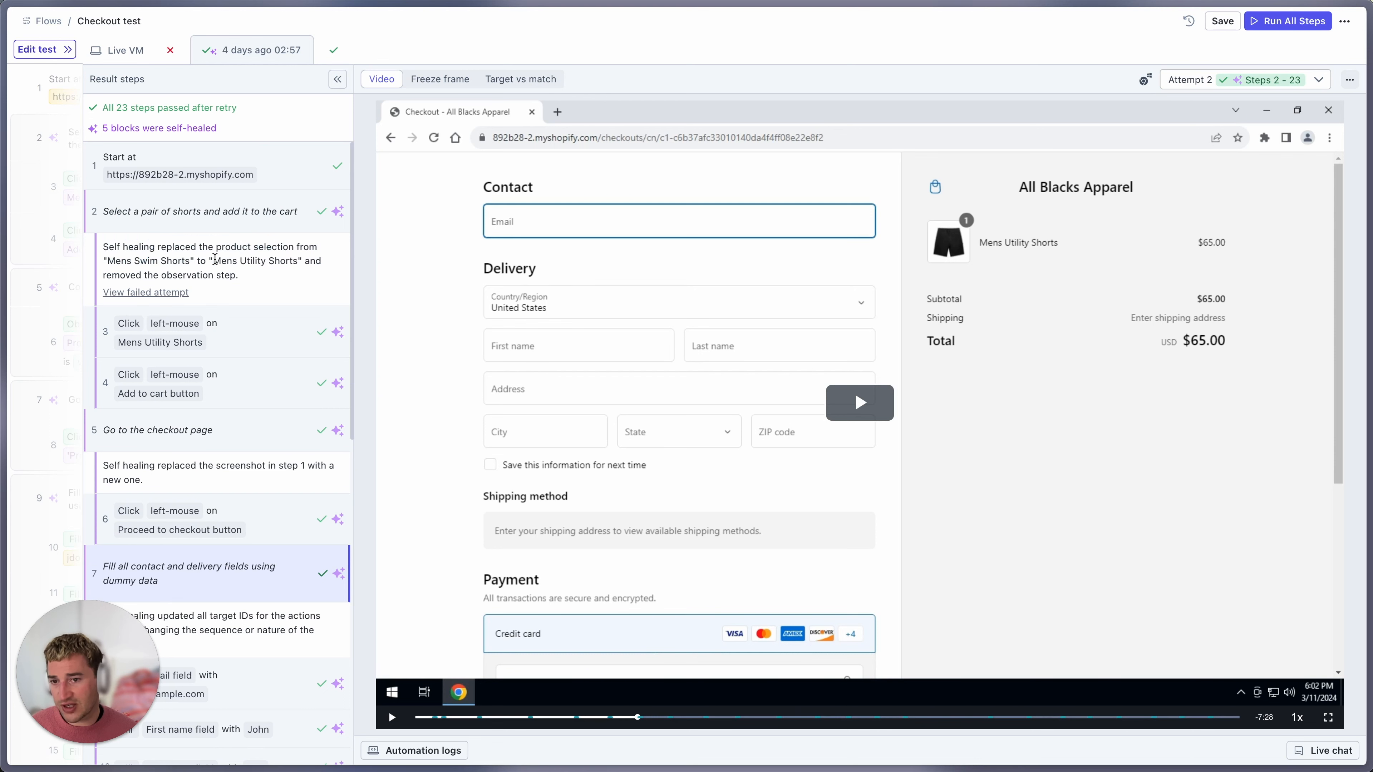
drag(122, 262, 280, 270)
click(274, 274)
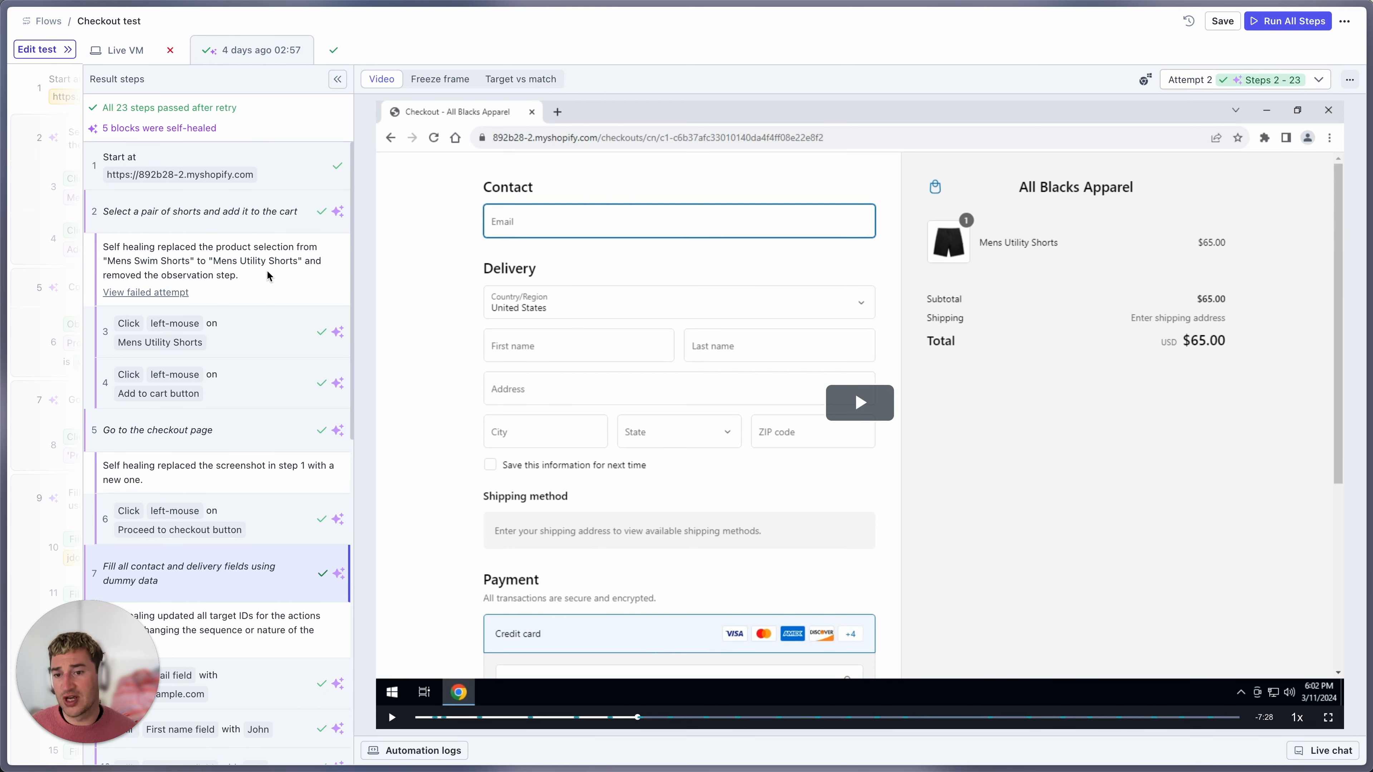
Inspect the recording of Attempt 2 at the healed Mens Utility Shorts, Add to cart, Proceed to checkout and contact-filling steps
click(269, 335)
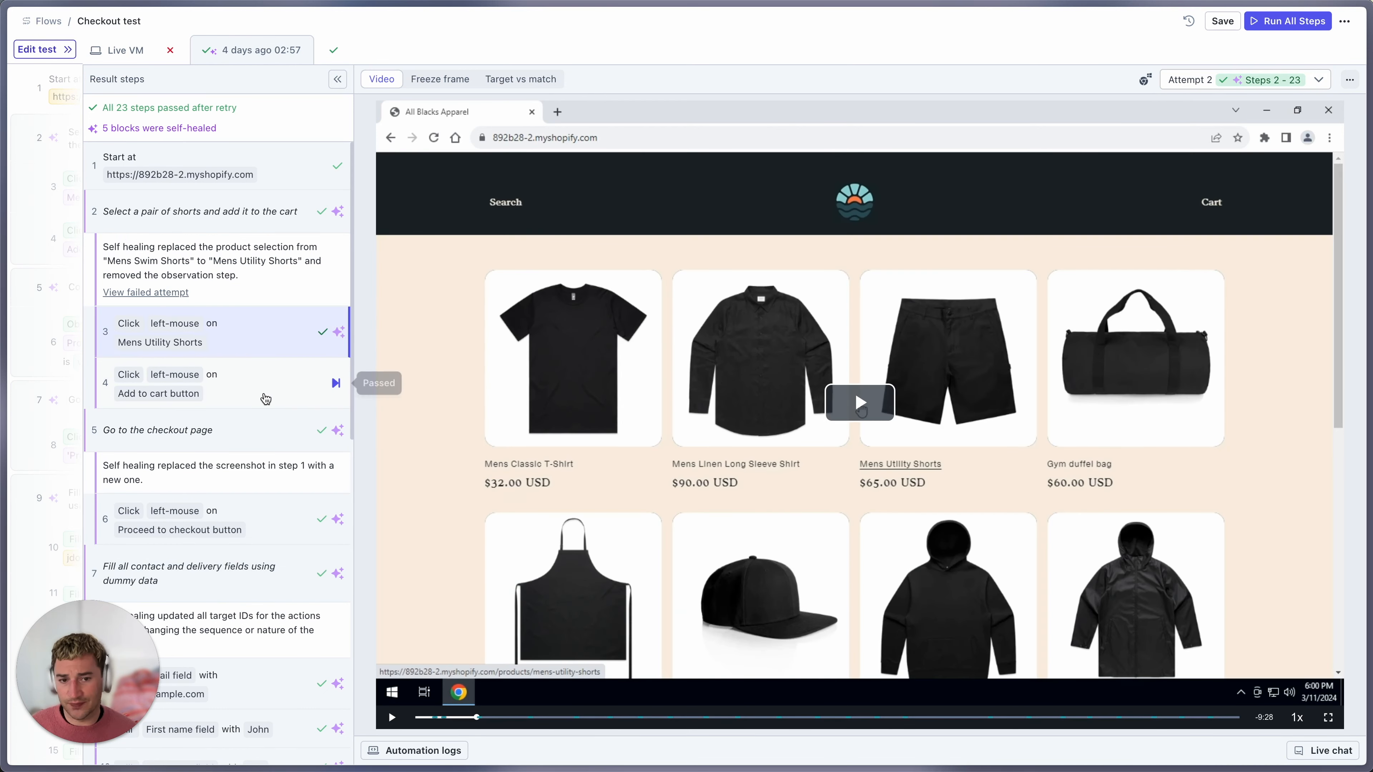
click(265, 393)
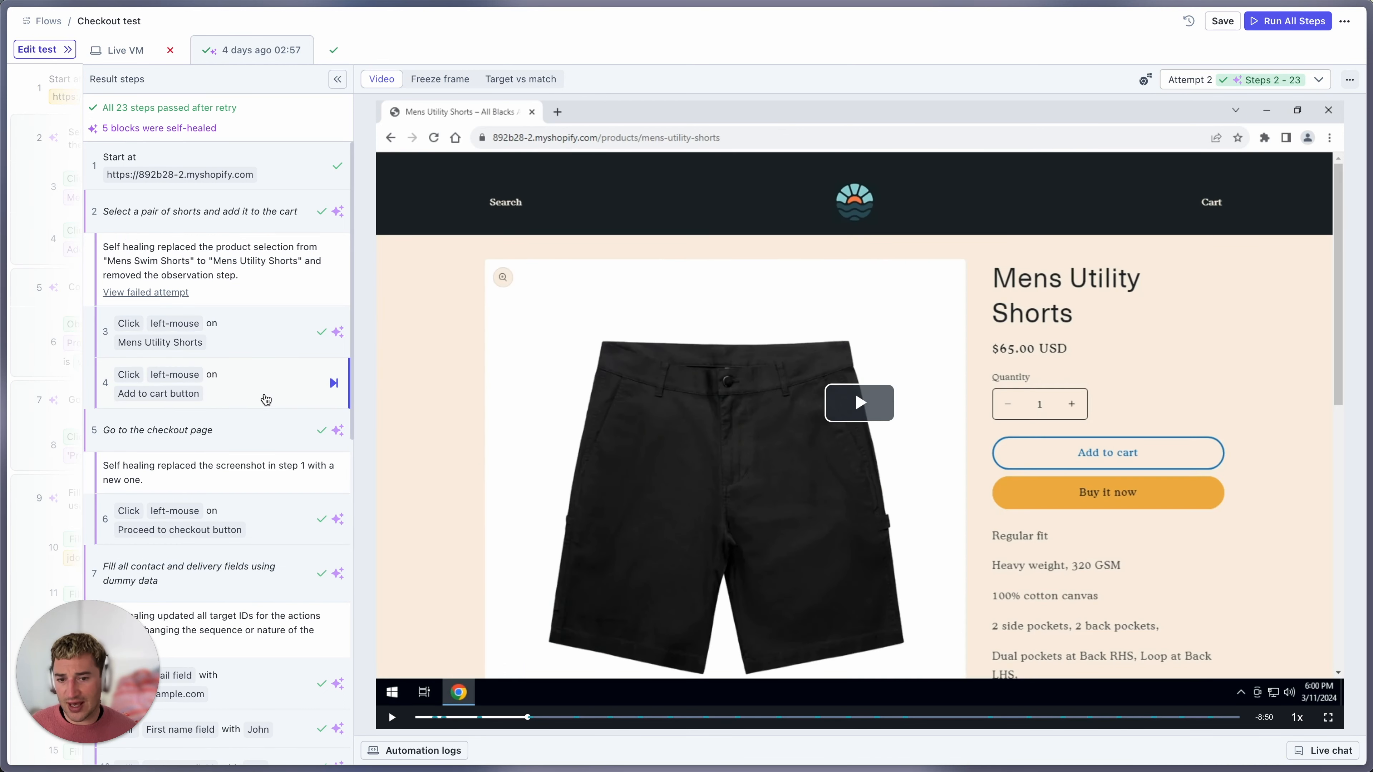
scroll(265, 399, down, 1)
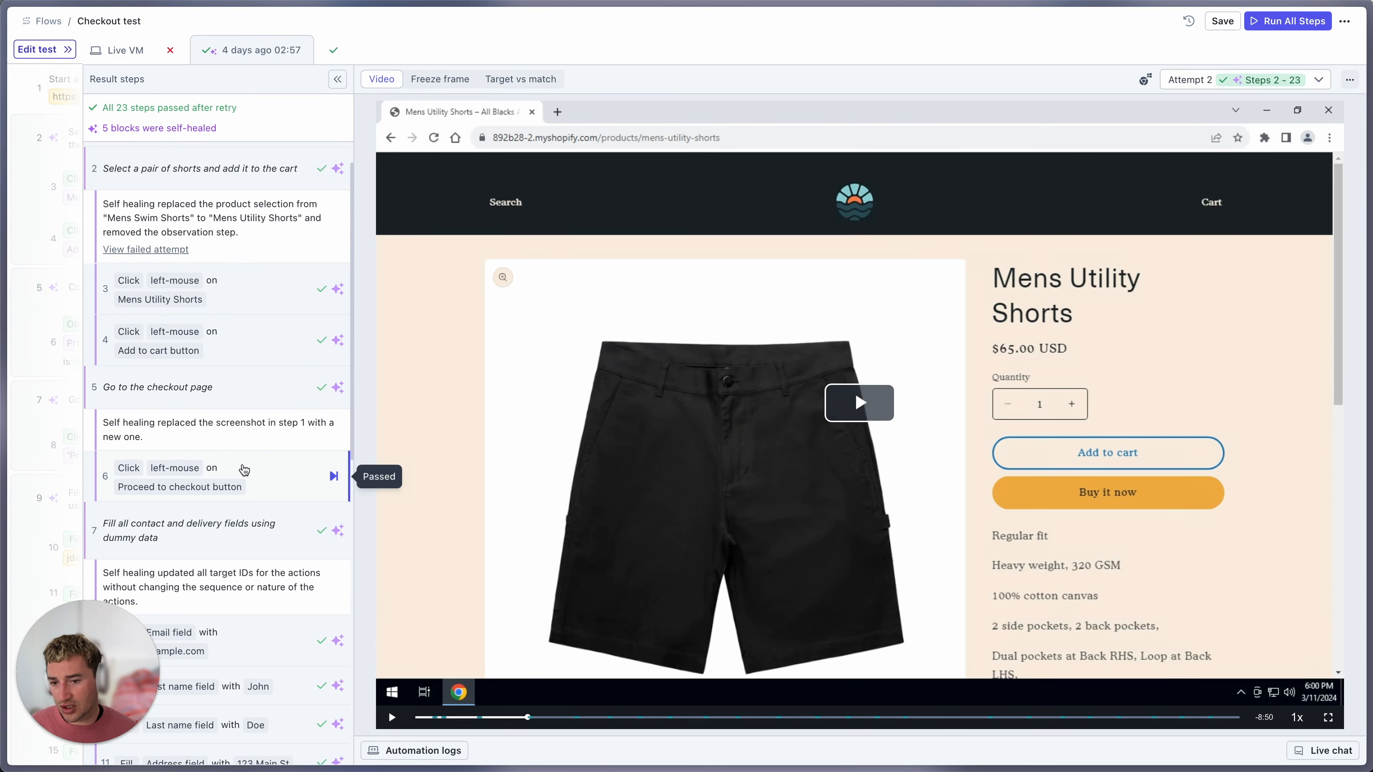
click(244, 470)
click(270, 576)
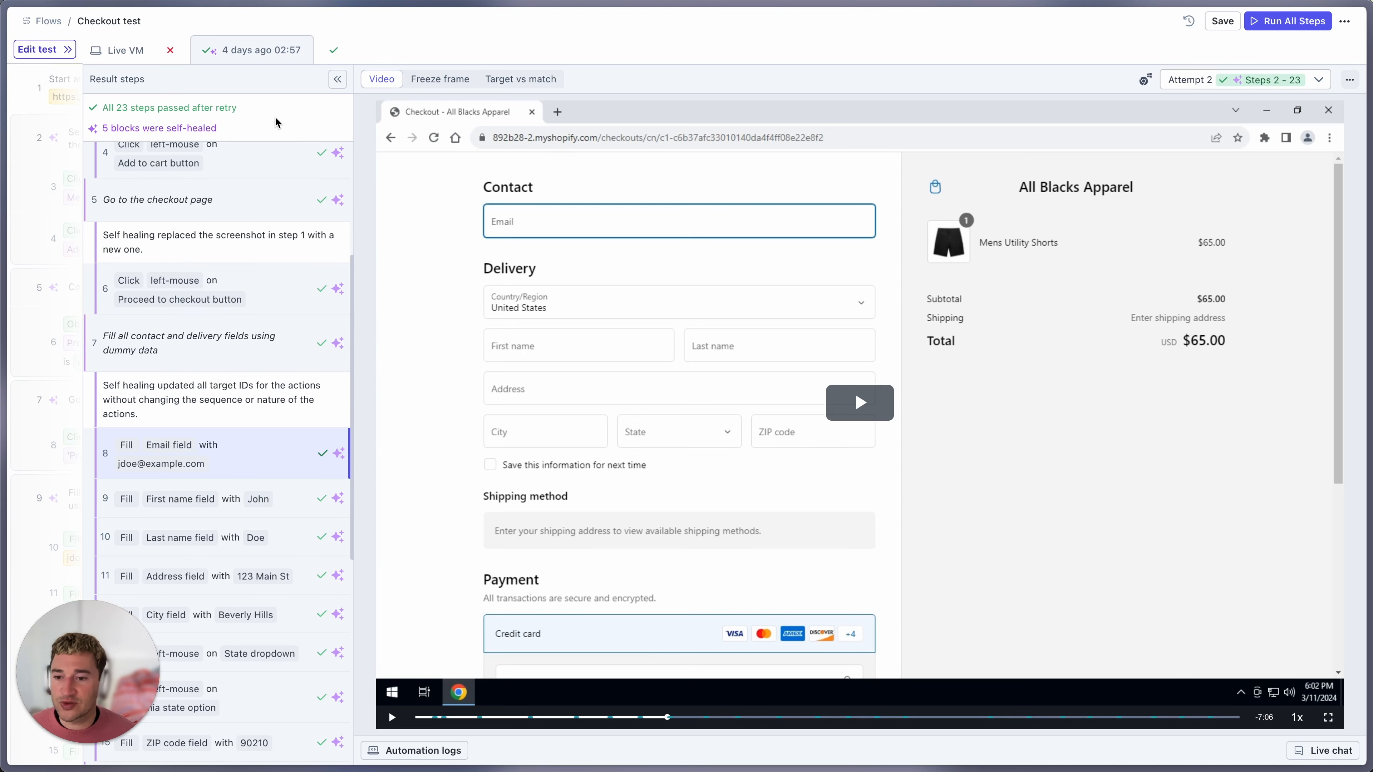
Open the failed 03:11 run, inspect its shorts selection step and look at the list of attempts
click(170, 51)
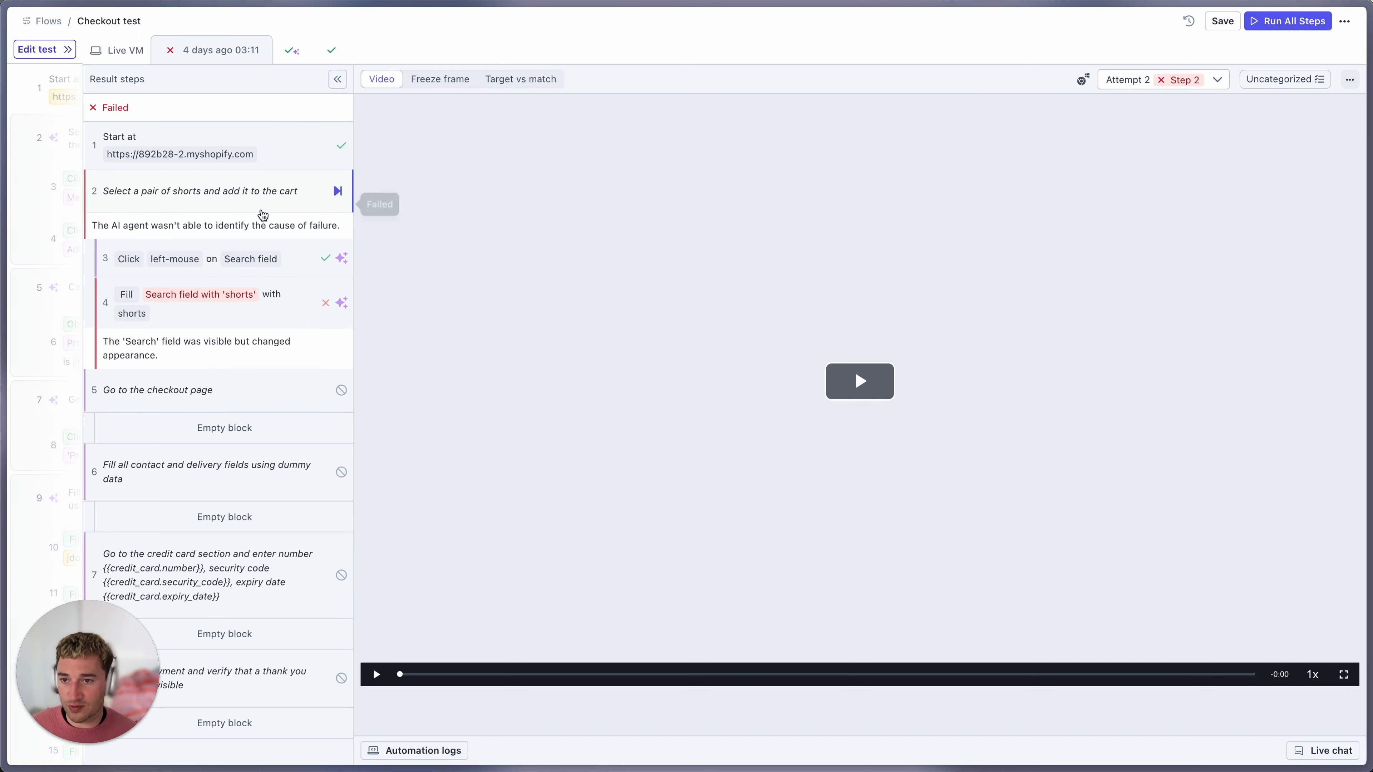
click(263, 215)
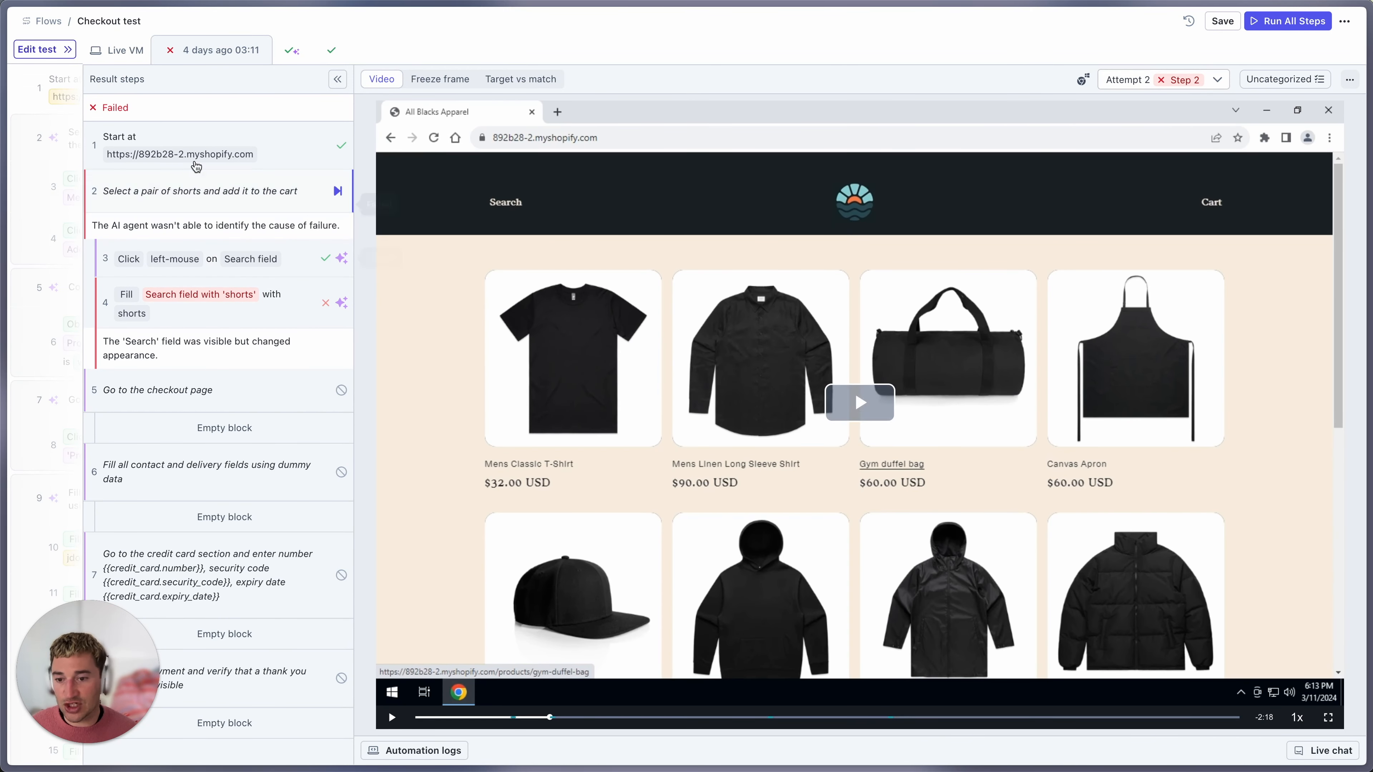
click(1214, 83)
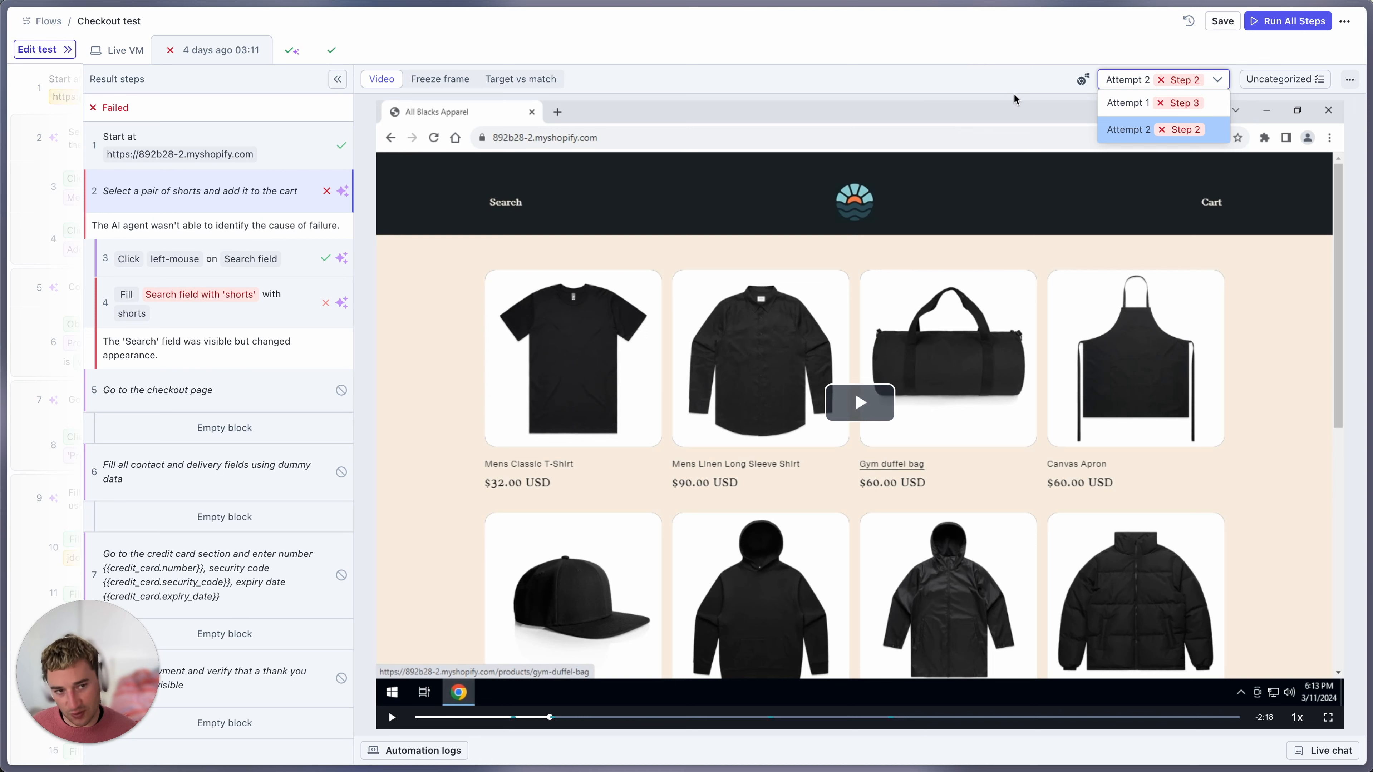
click(1215, 82)
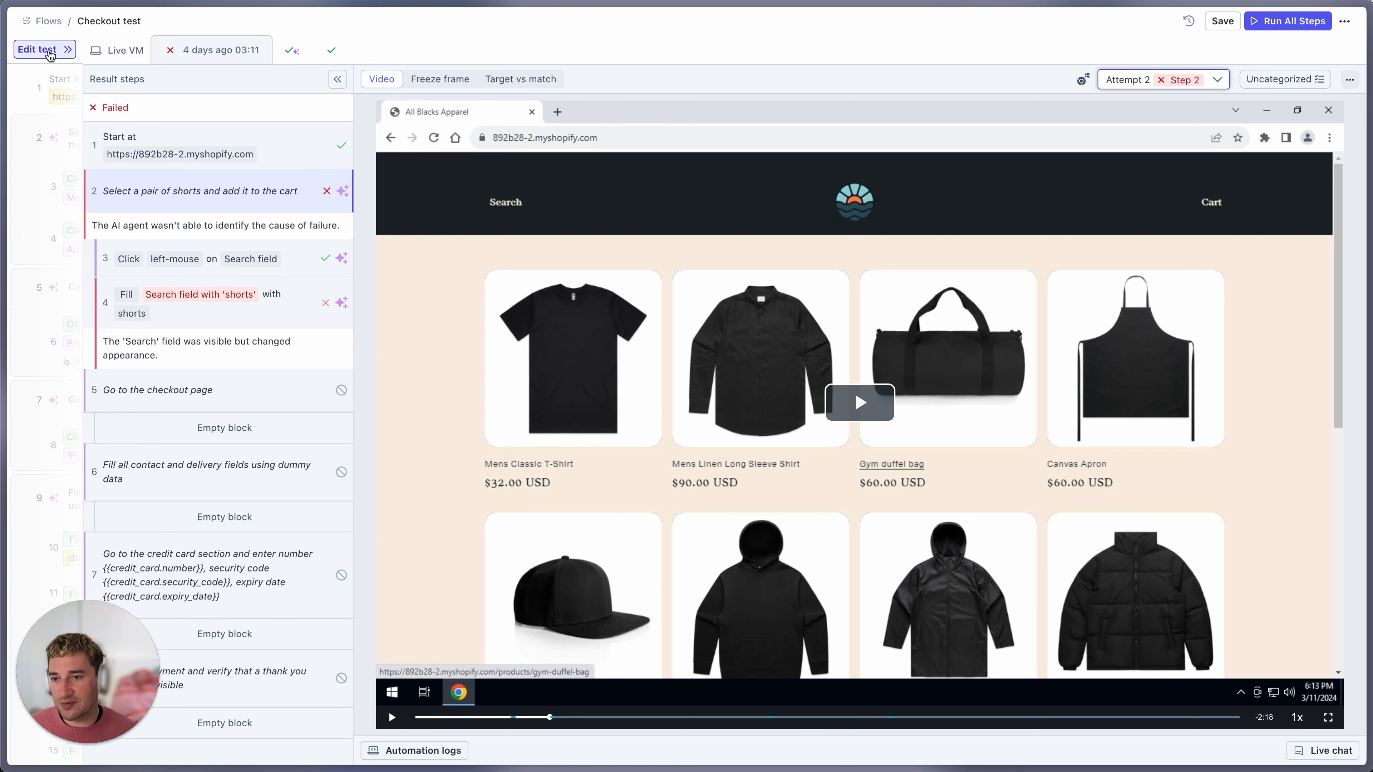
Return to editing the Checkout test and review its steps from the cart confirmation through the credit card section
click(97, 50)
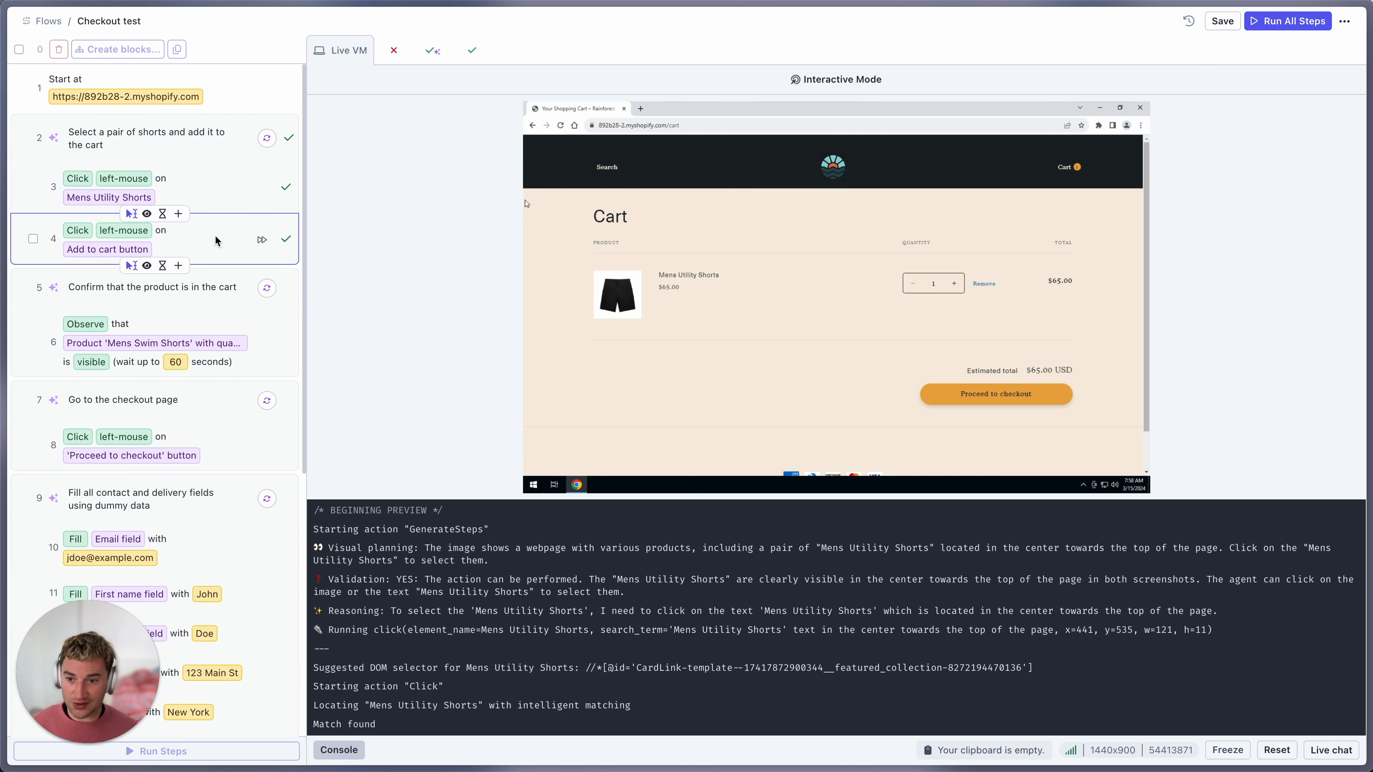
scroll(215, 235, down, 3)
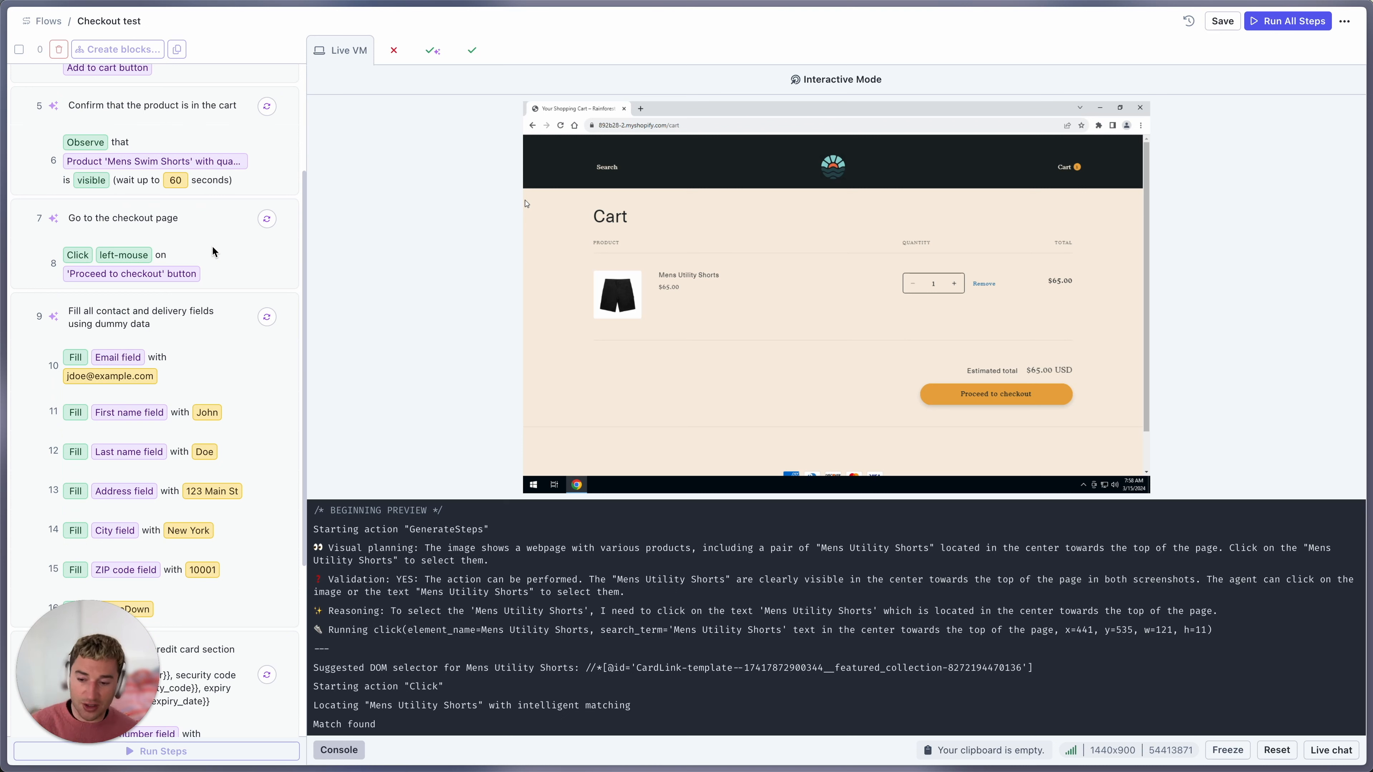
mouse_move(232, 267)
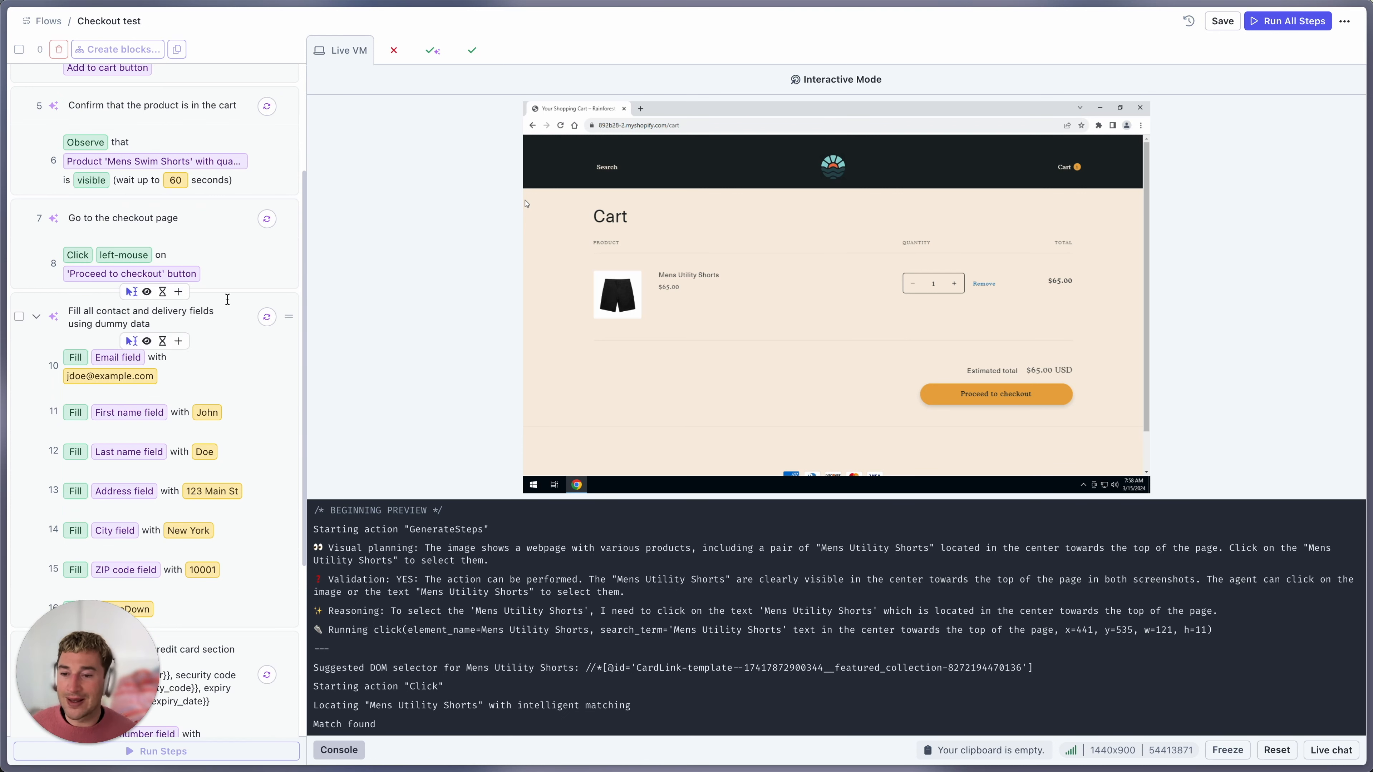
scroll(227, 297, down, 2)
scroll(225, 299, down, 1)
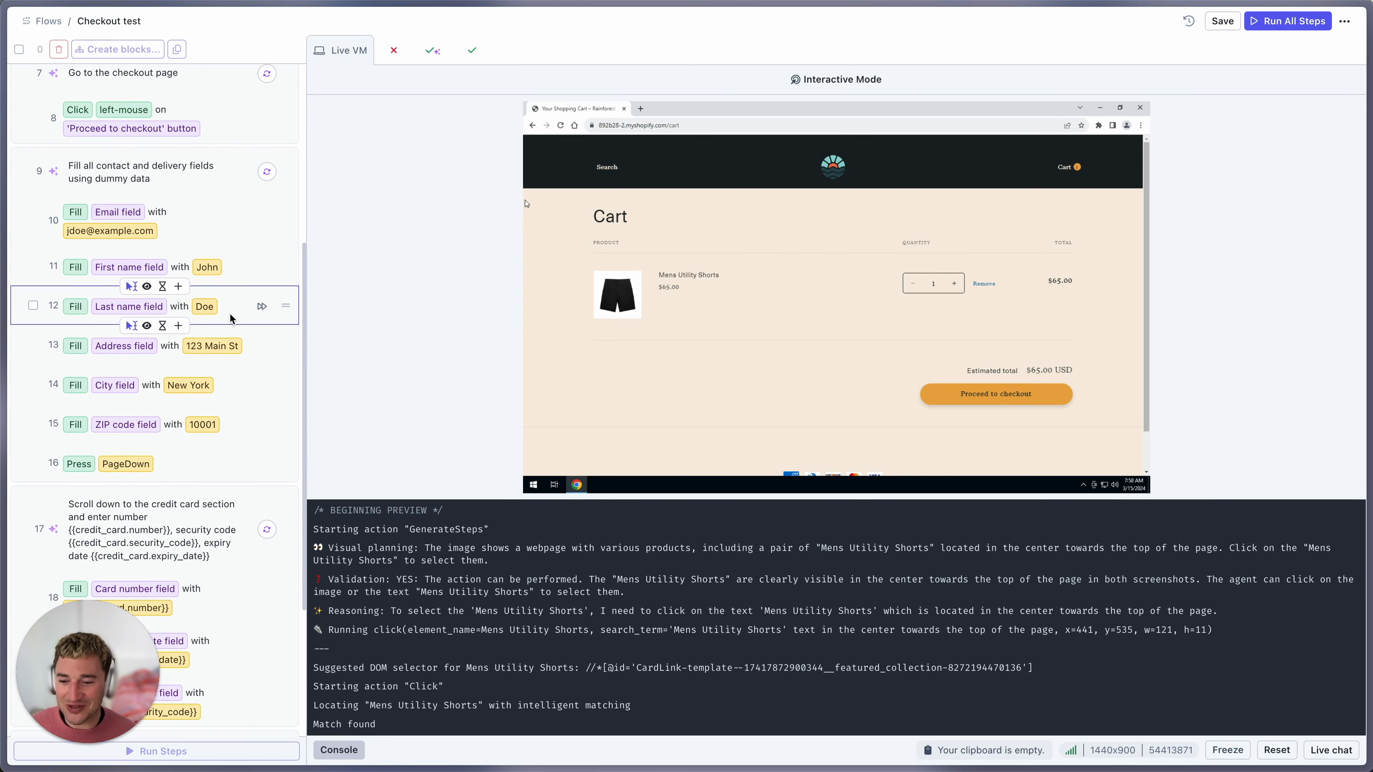
scroll(232, 313, down, 2)
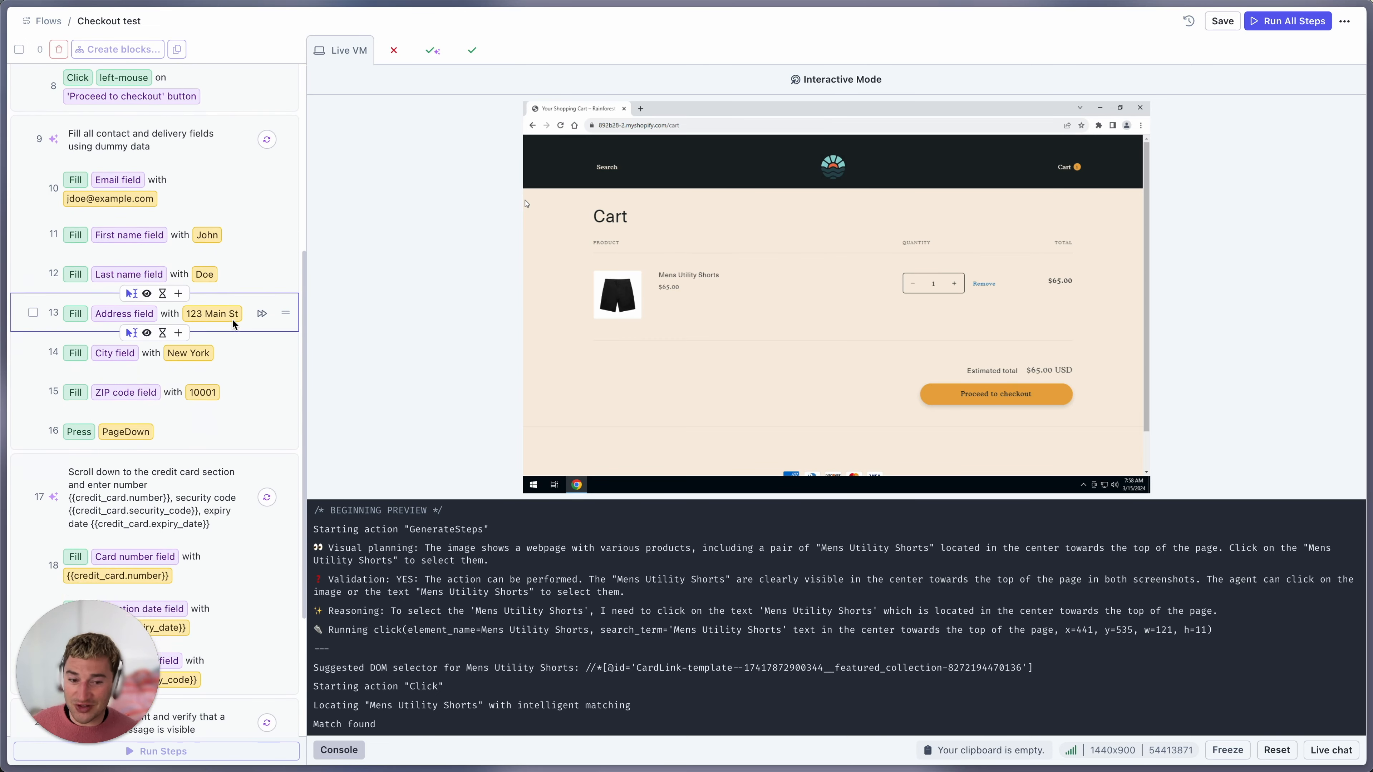
scroll(232, 324, down, 1)
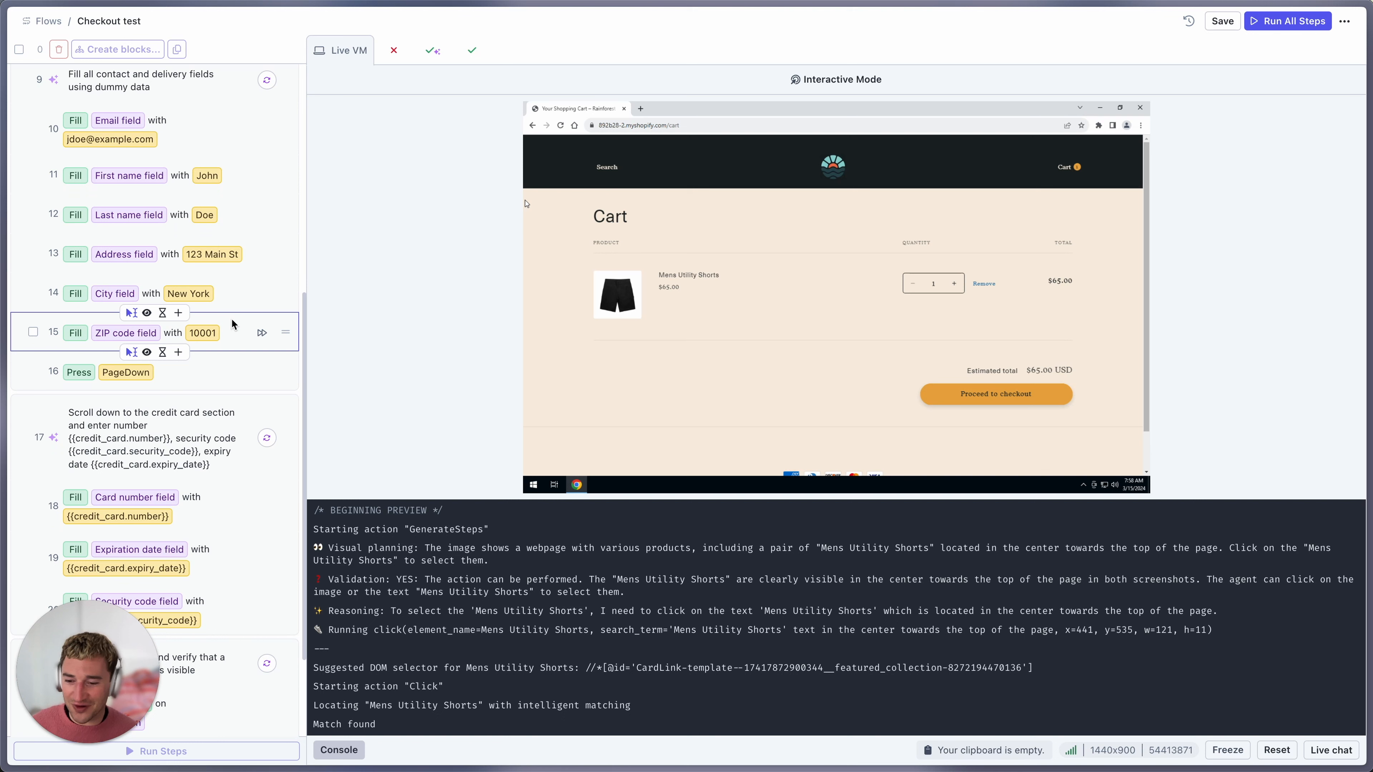